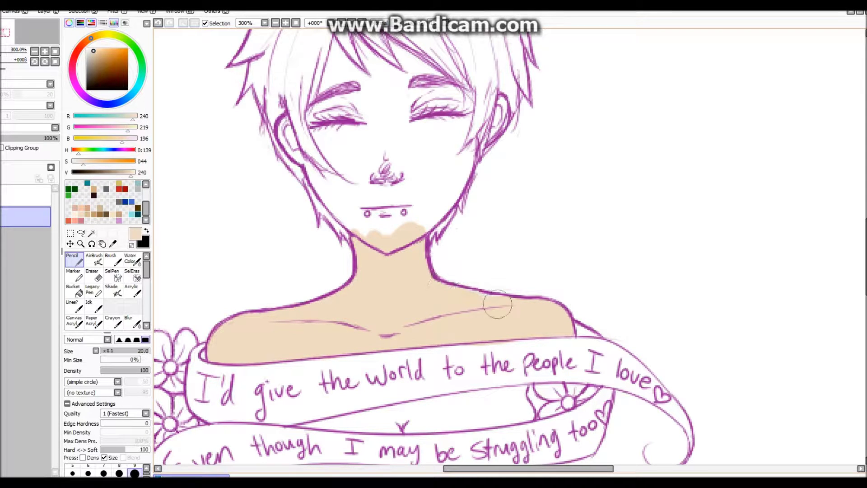
Paint the lower face, nose and right side of the face in beige skin tone, filling the ears with a size 9 brush
{"action": "mouse_move", "coordinate": [353, 195]}
{"action": "left_mouse_down"}
{"action": "mouse_move", "coordinate": [393, 145]}
{"action": "mouse_move", "coordinate": [432, 209]}
{"action": "mouse_move", "coordinate": [410, 144]}
{"action": "mouse_move", "coordinate": [420, 72]}
{"action": "mouse_move", "coordinate": [435, 101]}
{"action": "mouse_move", "coordinate": [460, 99]}
{"action": "mouse_move", "coordinate": [453, 149]}
{"action": "mouse_move", "coordinate": [414, 181]}
{"action": "mouse_move", "coordinate": [443, 197]}
{"action": "mouse_move", "coordinate": [435, 215]}
{"action": "mouse_move", "coordinate": [369, 229]}
{"action": "mouse_move", "coordinate": [312, 170]}
{"action": "left_mouse_up"}
{"action": "key", "text": "bracketleft"}
{"action": "key", "text": "bracketleft"}
{"action": "key", "text": "bracketleft"}
{"action": "key", "text": "bracketleft"}
{"action": "key", "text": "bracketleft"}
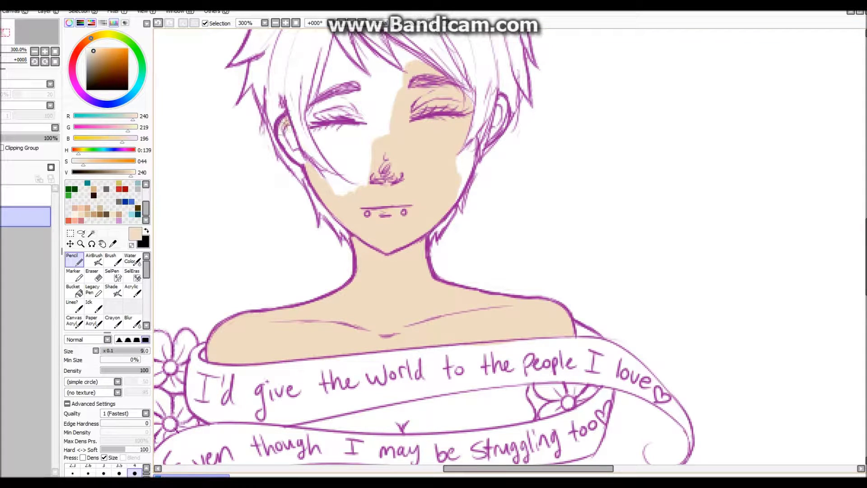
{"action": "left_click_drag", "start_coordinate": [353, 176], "coordinate": [363, 182]}
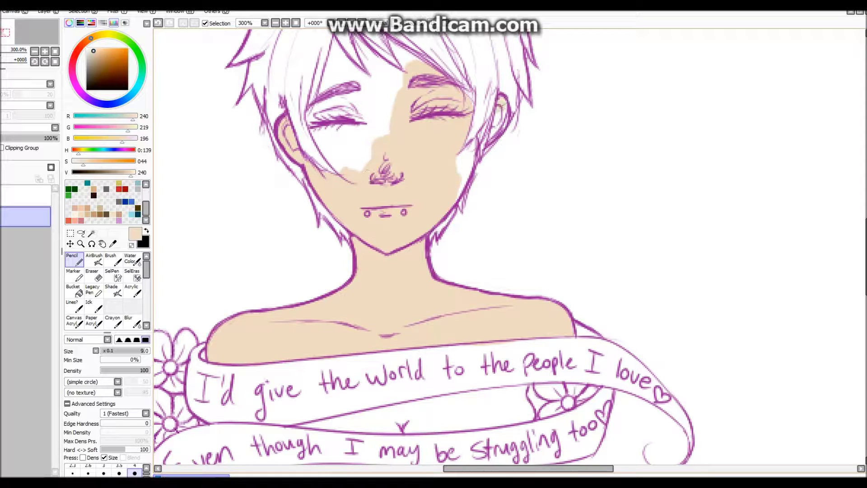
{"action": "left_click_drag", "start_coordinate": [470, 149], "coordinate": [469, 154]}
Fill the remaining cheek, left eye area and forehead under the fringe with the beige skin tone at brush size 14
{"action": "key", "text": "bracketright"}
{"action": "key", "text": "bracketright"}
{"action": "key", "text": "bracketright"}
{"action": "mouse_move", "coordinate": [368, 136]}
{"action": "left_mouse_down"}
{"action": "mouse_move", "coordinate": [330, 59]}
{"action": "mouse_move", "coordinate": [320, 133]}
{"action": "left_mouse_up"}
{"action": "mouse_move", "coordinate": [380, 112]}
{"action": "left_mouse_down"}
{"action": "mouse_move", "coordinate": [332, 149]}
{"action": "mouse_move", "coordinate": [317, 115]}
{"action": "mouse_move", "coordinate": [289, 201]}
{"action": "left_mouse_up"}
{"action": "mouse_move", "coordinate": [316, 145]}
{"action": "left_mouse_down"}
{"action": "mouse_move", "coordinate": [368, 168]}
{"action": "mouse_move", "coordinate": [325, 112]}
{"action": "mouse_move", "coordinate": [365, 169]}
{"action": "mouse_move", "coordinate": [376, 163]}
{"action": "mouse_move", "coordinate": [361, 122]}
{"action": "mouse_move", "coordinate": [385, 152]}
{"action": "left_mouse_up"}
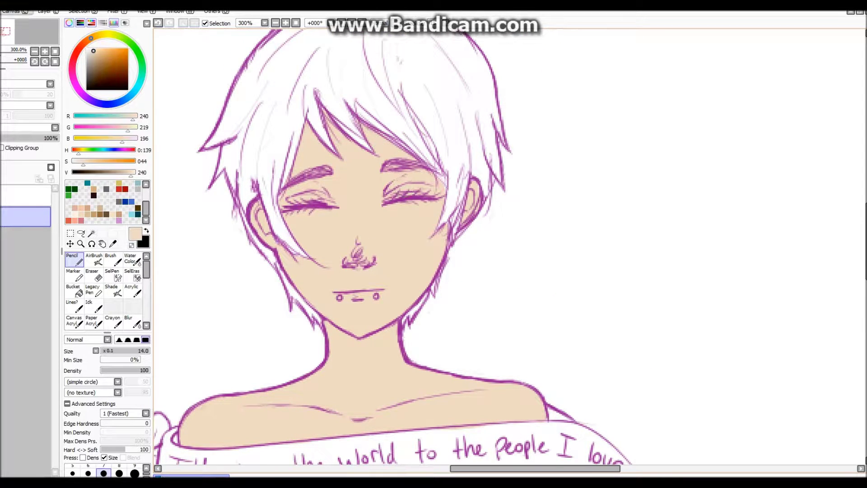
Paint the bare chest area between the two banners in the beige skin tone, up to the flower
{"action": "scroll", "coordinate": [555, 337], "scroll_direction": "down", "scroll_amount": 5}
{"action": "mouse_move", "coordinate": [557, 333]}
{"action": "left_mouse_down"}
{"action": "mouse_move", "coordinate": [370, 361]}
{"action": "mouse_move", "coordinate": [469, 367]}
{"action": "left_mouse_up"}
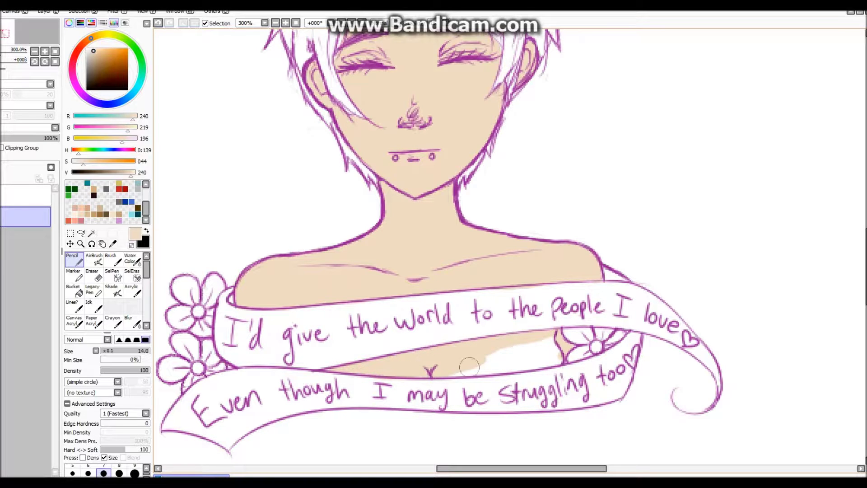
{"action": "mouse_move", "coordinate": [547, 353]}
{"action": "left_mouse_down"}
{"action": "mouse_move", "coordinate": [475, 367]}
{"action": "mouse_move", "coordinate": [537, 343]}
{"action": "left_mouse_up"}
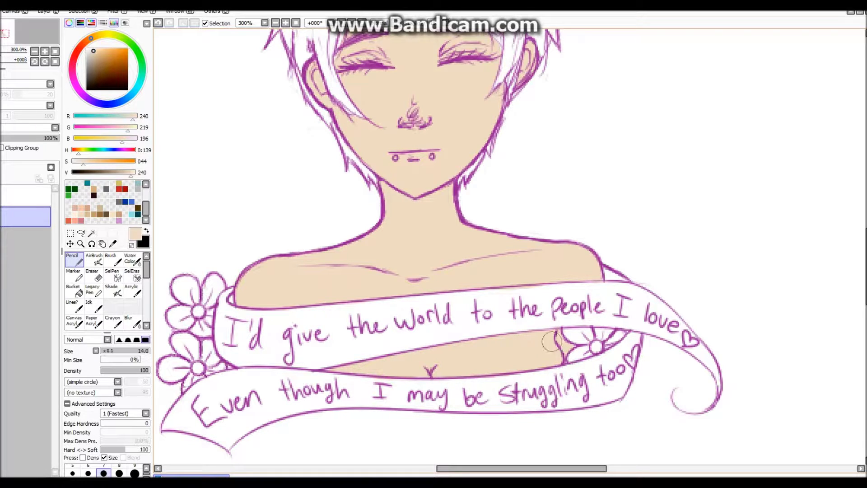
Adjust the skin layer's hue, lower its saturation and raise its luminescence with Hue and Saturation
{"action": "scroll", "coordinate": [381, 312], "scroll_direction": "down", "scroll_amount": 2}
{"action": "key", "text": "ctrl+u"}
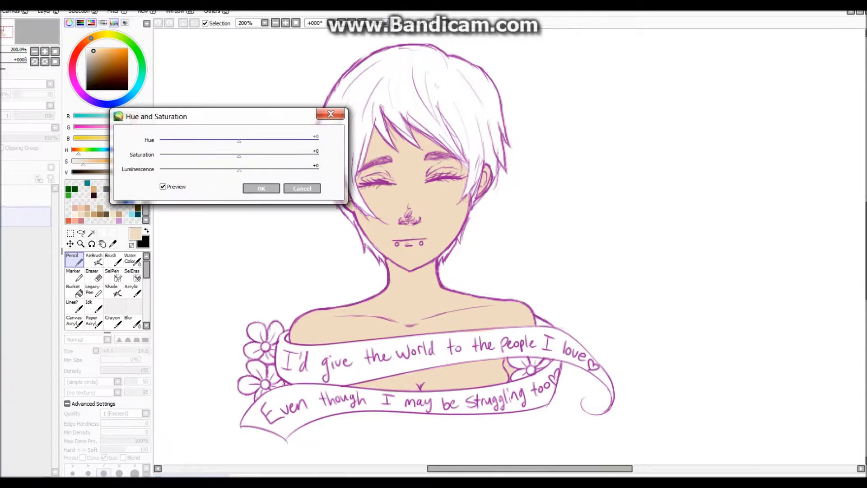
{"action": "key", "text": "Tab"}
{"action": "key", "text": "Left"}
{"action": "key", "text": "Left"}
{"action": "key", "text": "Left"}
{"action": "key", "text": "Left"}
{"action": "key", "text": "Left"}
{"action": "key", "text": "Left"}
{"action": "key", "text": "Left"}
{"action": "key", "text": "Left"}
{"action": "key", "text": "Left"}
{"action": "key", "text": "Tab"}
{"action": "key", "text": "shift+Tab"}
{"action": "key", "text": "Left"}
{"action": "key", "text": "Left"}
{"action": "key", "text": "shift+Tab"}
{"action": "key", "text": "Left"}
{"action": "key", "text": "Left"}
{"action": "key", "text": "Left"}
{"action": "key", "text": "Left"}
{"action": "key", "text": "Left"}
{"action": "key", "text": "Left"}
{"action": "key", "text": "Left"}
{"action": "key", "text": "Left"}
{"action": "key", "text": "Left"}
{"action": "key", "text": "Left"}
{"action": "key", "text": "Left"}
{"action": "key", "text": "Left"}
{"action": "key", "text": "Left"}
{"action": "key", "text": "Left"}
{"action": "key", "text": "Left"}
{"action": "key", "text": "Left"}
{"action": "key", "text": "Left"}
{"action": "key", "text": "Tab"}
{"action": "key", "text": "Tab"}
{"action": "key", "text": "Right"}
{"action": "key", "text": "Right"}
{"action": "key", "text": "Right"}
{"action": "key", "text": "Right"}
{"action": "key", "text": "Right"}
{"action": "key", "text": "Right"}
{"action": "key", "text": "Right"}
{"action": "key", "text": "Right"}
{"action": "key", "text": "Right"}
{"action": "key", "text": "Right"}
{"action": "key", "text": "Right"}
{"action": "key", "text": "Right"}
{"action": "key", "text": "Right"}
{"action": "key", "text": "Right"}
{"action": "key", "text": "Right"}
{"action": "key", "text": "shift+Tab"}
{"action": "key", "text": "Return"}
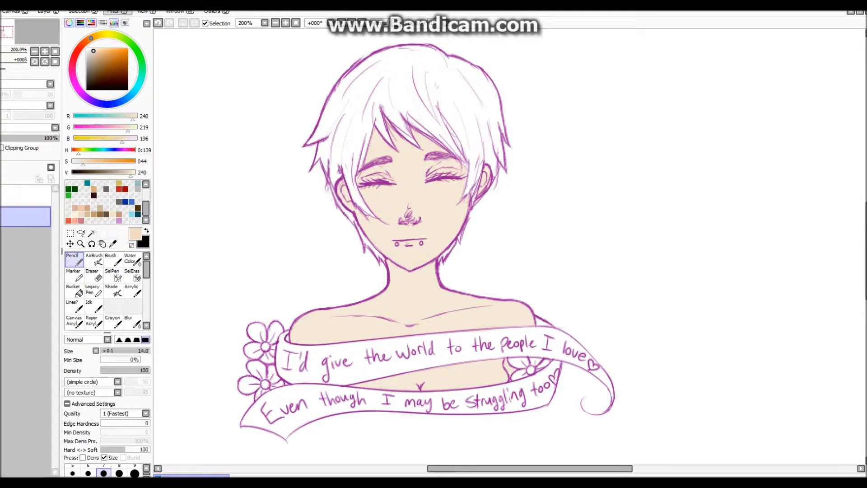
Set the skin layer's contrast to +12 and color deepen to -8 with Brightness and Contrast
{"action": "key", "text": "ctrl+y"}
{"action": "key", "text": "Tab"}
{"action": "key", "text": "Right"}
{"action": "key", "text": "Right"}
{"action": "key", "text": "Right"}
{"action": "key", "text": "Right"}
{"action": "key", "text": "Right"}
{"action": "key", "text": "Right"}
{"action": "key", "text": "Right"}
{"action": "key", "text": "Right"}
{"action": "key", "text": "Right"}
{"action": "key", "text": "Right"}
{"action": "key", "text": "Right"}
{"action": "key", "text": "Right"}
{"action": "key", "text": "Tab"}
{"action": "key", "text": "Right"}
{"action": "key", "text": "Right"}
{"action": "key", "text": "Right"}
{"action": "key", "text": "Right"}
{"action": "key", "text": "Right"}
{"action": "key", "text": "Right"}
{"action": "key", "text": "Right"}
{"action": "key", "text": "Right"}
{"action": "key", "text": "Right"}
{"action": "key", "text": "Right"}
{"action": "key", "text": "Right"}
{"action": "key", "text": "Right"}
{"action": "key", "text": "Right"}
{"action": "key", "text": "Right"}
{"action": "key", "text": "Right"}
{"action": "key", "text": "Right"}
{"action": "key", "text": "Right"}
{"action": "key", "text": "Right"}
{"action": "key", "text": "Right"}
{"action": "key", "text": "Right"}
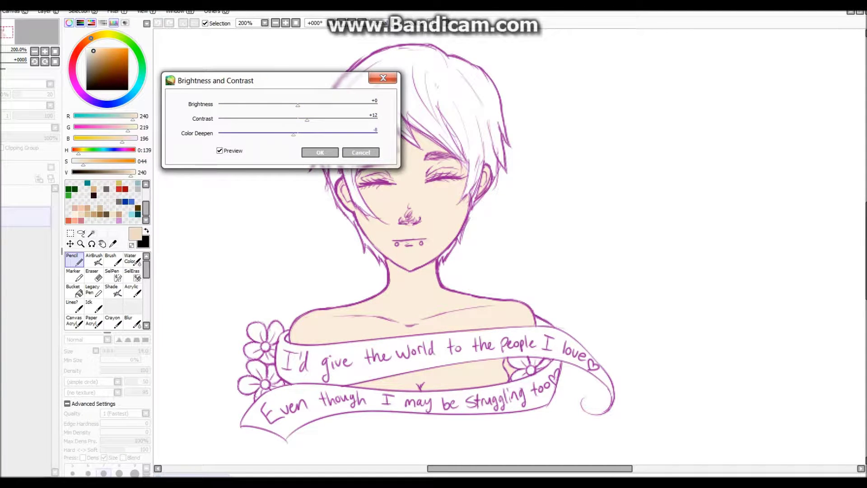
{"action": "key", "text": "Return"}
On a new layer clipped to the skin, shade the nose, left ear and face edge along the hair in peach (RGB 243, 197, 169)
{"action": "key", "text": "alt"}
{"action": "key", "text": "ctrl+alt+g"}
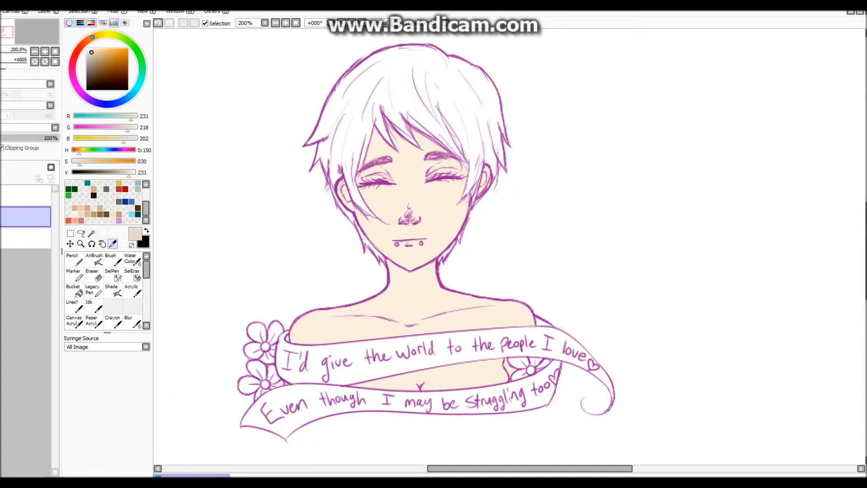
{"action": "scroll", "coordinate": [433, 137], "scroll_direction": "up", "scroll_amount": 2}
{"action": "left_click_drag", "start_coordinate": [326, 121], "coordinate": [301, 172]}
{"action": "mouse_move", "coordinate": [298, 167]}
{"action": "left_mouse_down"}
{"action": "mouse_move", "coordinate": [286, 211]}
{"action": "mouse_move", "coordinate": [334, 312]}
{"action": "left_mouse_up"}
{"action": "mouse_move", "coordinate": [269, 269]}
{"action": "left_mouse_down"}
{"action": "mouse_move", "coordinate": [349, 326]}
{"action": "mouse_move", "coordinate": [393, 305]}
{"action": "mouse_move", "coordinate": [380, 307]}
{"action": "left_mouse_up"}
{"action": "key", "text": "e"}
{"action": "key", "text": "n"}
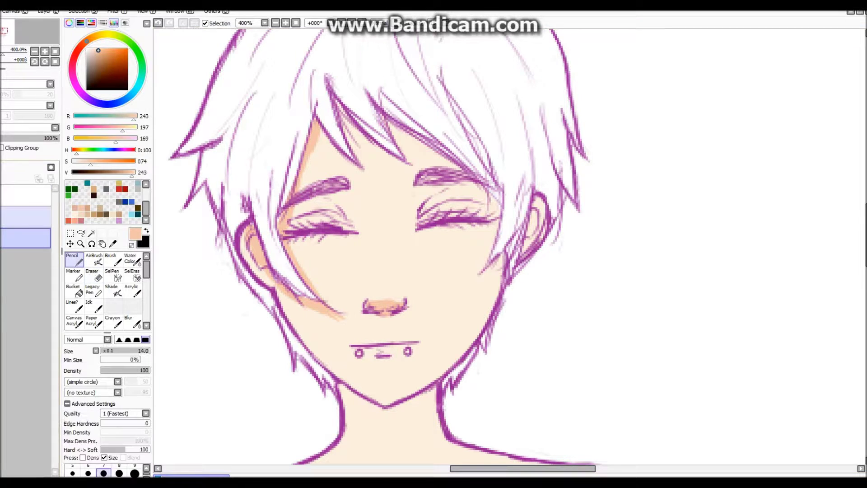
Add peach shading beneath the fringe strands, on both eyelids, inside the right ear and around the lips
{"action": "left_click_drag", "start_coordinate": [325, 122], "coordinate": [368, 171]}
{"action": "left_click_drag", "start_coordinate": [343, 104], "coordinate": [363, 150]}
{"action": "left_click_drag", "start_coordinate": [393, 136], "coordinate": [461, 163]}
{"action": "left_click_drag", "start_coordinate": [424, 214], "coordinate": [484, 199]}
{"action": "left_click_drag", "start_coordinate": [316, 224], "coordinate": [347, 212]}
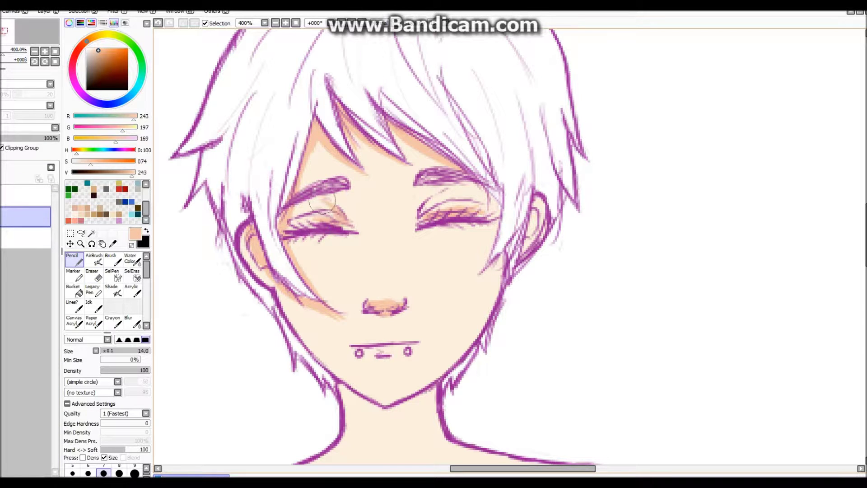
{"action": "left_click_drag", "start_coordinate": [534, 203], "coordinate": [527, 244]}
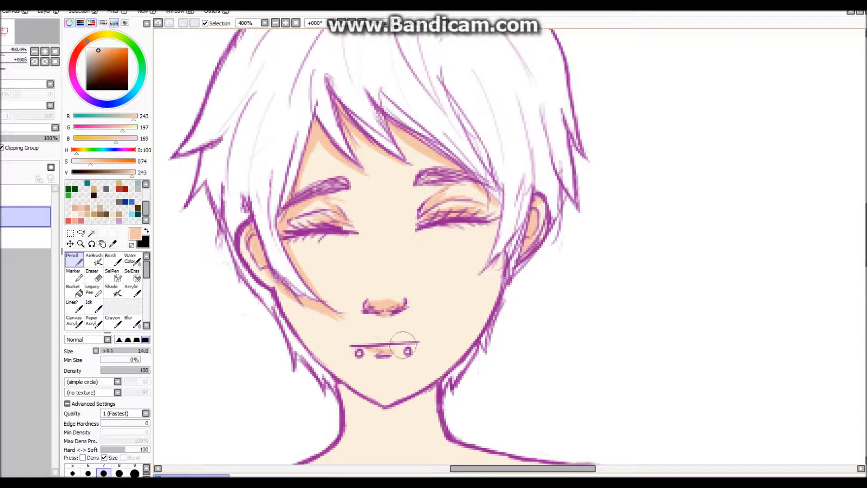
Shade the neck under the chin, the collarbones, the shoulders and the chest below the upper banner in peach, cleaning up the neck shadow
{"action": "left_click_drag", "start_coordinate": [374, 392], "coordinate": [335, 240]}
{"action": "mouse_move", "coordinate": [366, 361]}
{"action": "left_mouse_down"}
{"action": "mouse_move", "coordinate": [325, 360]}
{"action": "mouse_move", "coordinate": [447, 317]}
{"action": "left_mouse_up"}
{"action": "left_click_drag", "start_coordinate": [357, 311], "coordinate": [624, 293]}
{"action": "mouse_move", "coordinate": [689, 390]}
{"action": "left_mouse_down"}
{"action": "mouse_move", "coordinate": [698, 427]}
{"action": "mouse_move", "coordinate": [361, 448]}
{"action": "left_mouse_up"}
{"action": "left_click_drag", "start_coordinate": [515, 440], "coordinate": [526, 456]}
{"action": "left_click_drag", "start_coordinate": [287, 347], "coordinate": [276, 357]}
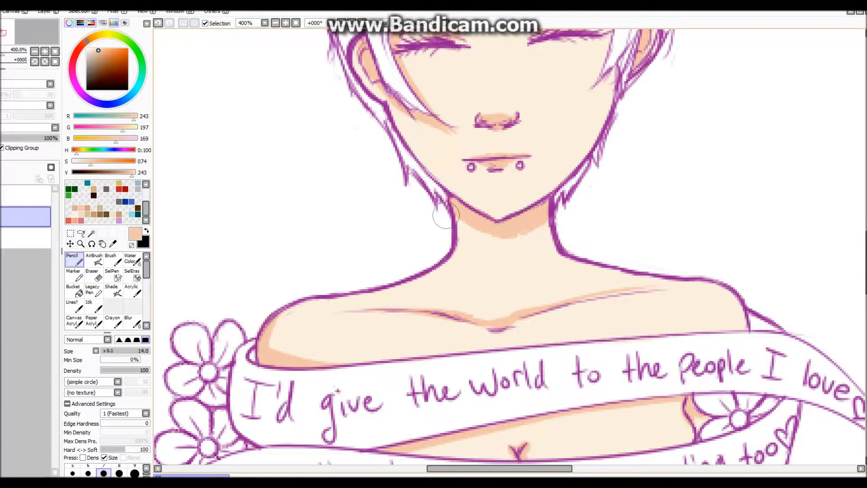
{"action": "key", "text": "e"}
{"action": "key", "text": "n"}
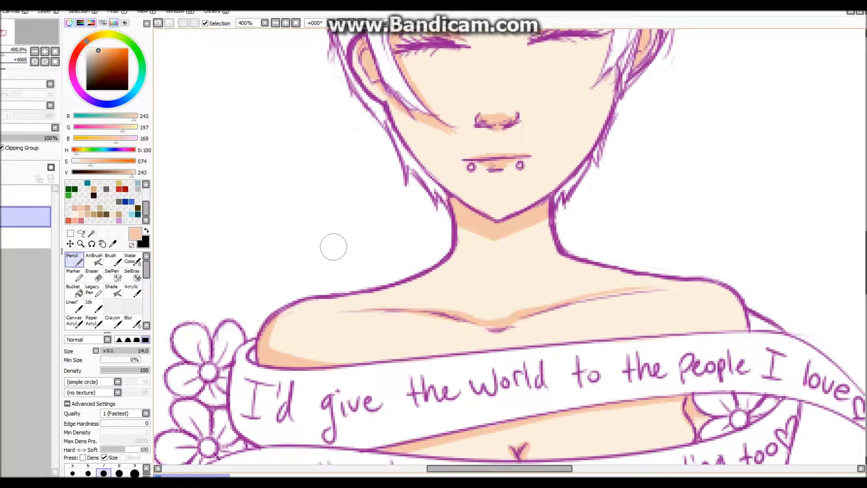
Shade the right cheek and jaw, and soften the face, neck and shoulder shadows with the Water Color brush at size 20
{"action": "scroll", "coordinate": [719, 326], "scroll_direction": "up", "scroll_amount": 5}
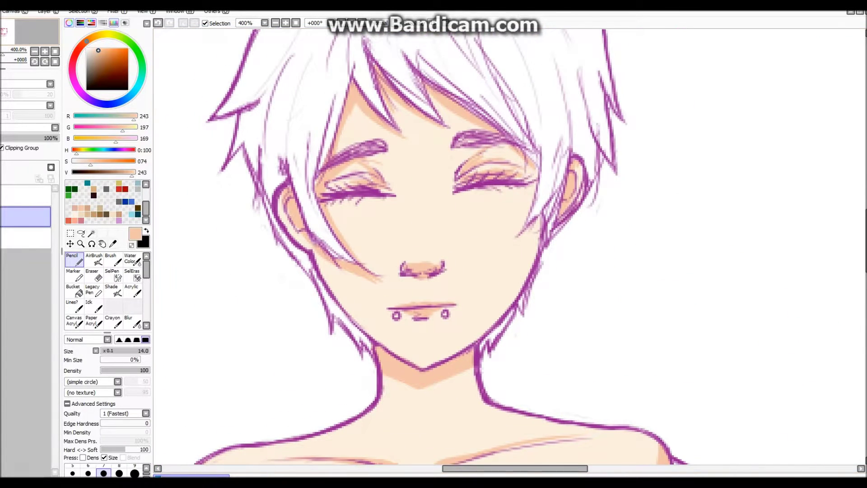
{"action": "scroll", "coordinate": [460, 172], "scroll_direction": "down", "scroll_amount": 2}
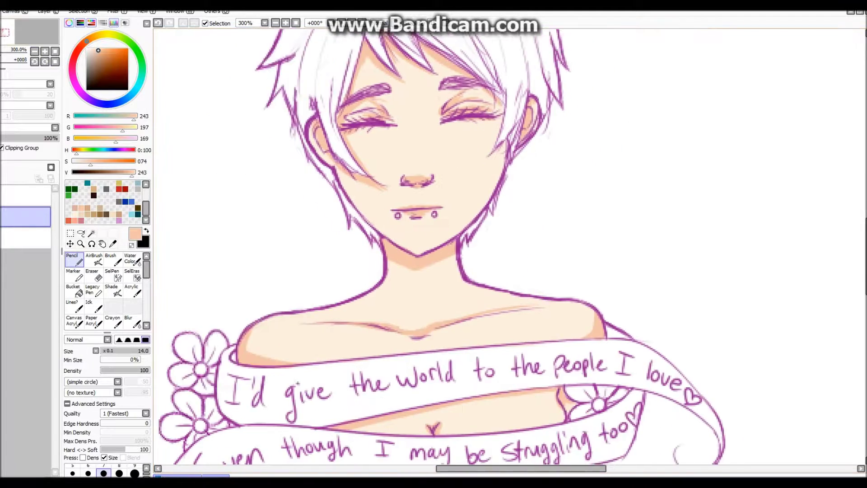
{"action": "scroll", "coordinate": [548, 153], "scroll_direction": "right", "scroll_amount": 1}
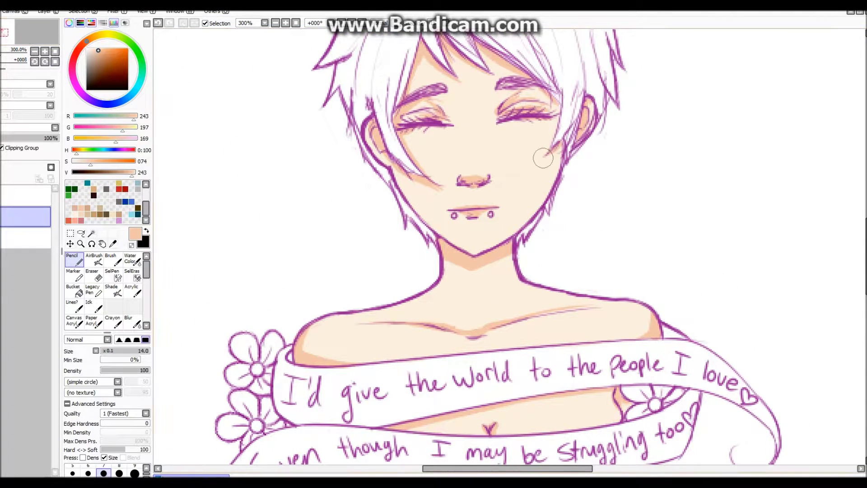
{"action": "key", "text": "b"}
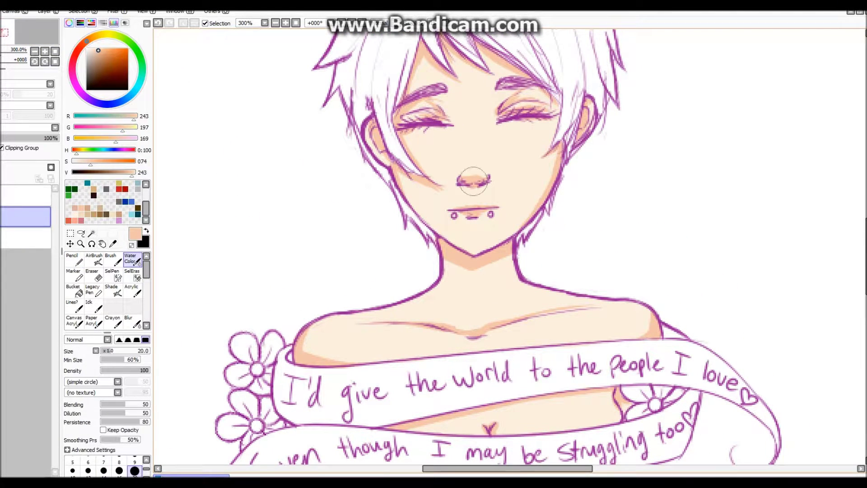
{"action": "left_click_drag", "start_coordinate": [460, 117], "coordinate": [461, 158]}
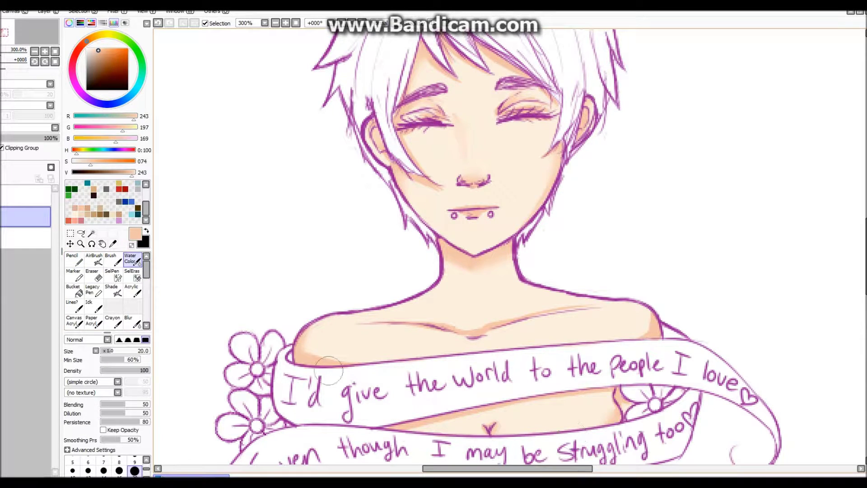
Add a new layer and start painting the upper banner in light blue (RGB 170, 233, 243) with the Pencil
{"action": "scroll", "coordinate": [511, 246], "scroll_direction": "down", "scroll_amount": 3}
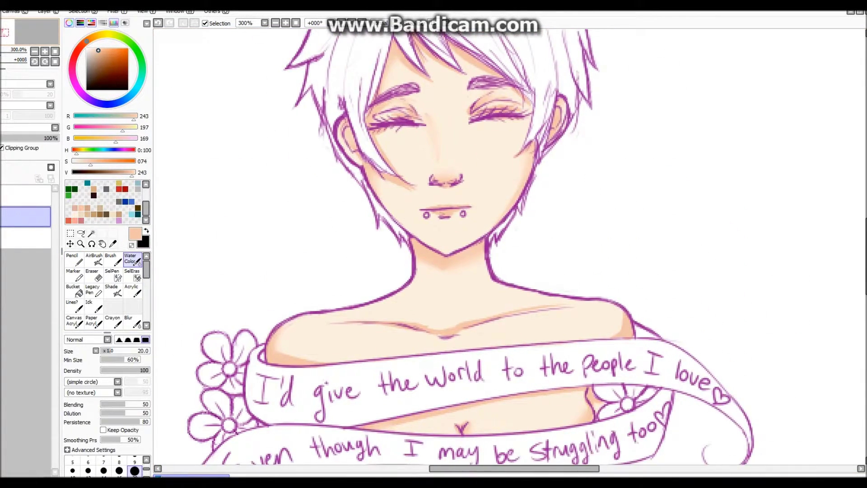
{"action": "left_click", "coordinate": [132, 214]}
{"action": "left_click", "coordinate": [74, 259]}
{"action": "key", "text": "alt+l"}
{"action": "key", "text": "n"}
{"action": "mouse_move", "coordinate": [289, 311]}
{"action": "left_mouse_down"}
{"action": "mouse_move", "coordinate": [284, 336]}
{"action": "mouse_move", "coordinate": [277, 322]}
{"action": "mouse_move", "coordinate": [274, 357]}
{"action": "mouse_move", "coordinate": [361, 317]}
{"action": "mouse_move", "coordinate": [291, 294]}
{"action": "left_mouse_up"}
{"action": "scroll", "coordinate": [291, 291], "scroll_direction": "up", "scroll_amount": 2}
{"action": "mouse_move", "coordinate": [253, 216]}
{"action": "left_mouse_down"}
{"action": "mouse_move", "coordinate": [457, 244]}
{"action": "mouse_move", "coordinate": [389, 246]}
{"action": "mouse_move", "coordinate": [362, 174]}
{"action": "mouse_move", "coordinate": [470, 176]}
{"action": "mouse_move", "coordinate": [538, 221]}
{"action": "left_mouse_up"}
Paint the beginning of the upper banner in light blue with a larger Pencil and erase the color spilling past its outline
{"action": "key", "text": "bracketright"}
{"action": "key", "text": "bracketright"}
{"action": "key", "text": "bracketright"}
{"action": "key", "text": "bracketright"}
{"action": "key", "text": "bracketright"}
{"action": "key", "text": "bracketright"}
{"action": "key", "text": "bracketright"}
{"action": "key", "text": "bracketright"}
{"action": "left_click_drag", "start_coordinate": [337, 302], "coordinate": [271, 361]}
{"action": "key", "text": "ctrl+z"}
{"action": "left_click_drag", "start_coordinate": [316, 199], "coordinate": [651, 144]}
{"action": "key", "text": "e"}
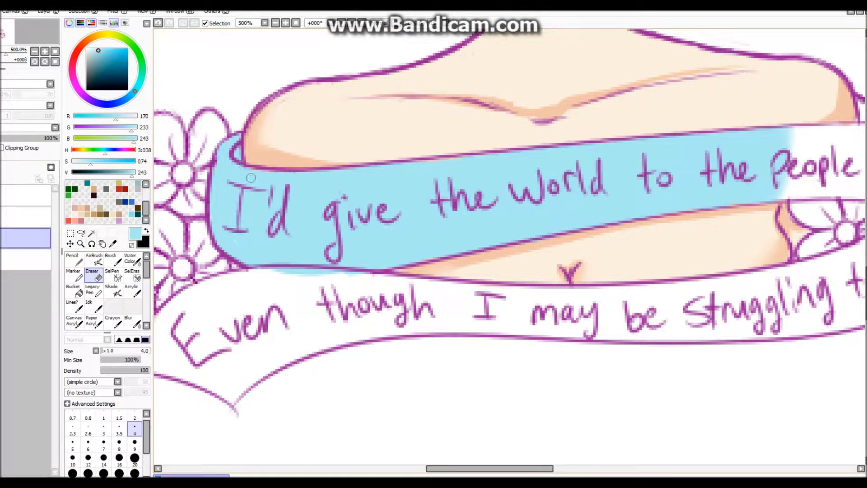
Continue painting the rest of the upper banner and the lower banner in light blue, using a smaller Pencil for the narrow parts
{"action": "scroll", "coordinate": [251, 178], "scroll_direction": "down", "scroll_amount": 1}
{"action": "scroll", "coordinate": [497, 226], "scroll_direction": "up", "scroll_amount": 1}
{"action": "key", "text": "n"}
{"action": "mouse_move", "coordinate": [488, 194]}
{"action": "left_mouse_down"}
{"action": "mouse_move", "coordinate": [524, 233]}
{"action": "mouse_move", "coordinate": [511, 253]}
{"action": "mouse_move", "coordinate": [484, 242]}
{"action": "left_mouse_up"}
{"action": "mouse_move", "coordinate": [429, 271]}
{"action": "left_mouse_down"}
{"action": "mouse_move", "coordinate": [461, 248]}
{"action": "mouse_move", "coordinate": [534, 316]}
{"action": "mouse_move", "coordinate": [479, 407]}
{"action": "mouse_move", "coordinate": [488, 344]}
{"action": "mouse_move", "coordinate": [530, 239]}
{"action": "mouse_move", "coordinate": [515, 298]}
{"action": "left_mouse_up"}
{"action": "key", "text": "bracketleft"}
{"action": "key", "text": "bracketleft"}
{"action": "key", "text": "bracketleft"}
{"action": "key", "text": "bracketleft"}
{"action": "key", "text": "bracketleft"}
{"action": "mouse_move", "coordinate": [572, 248]}
{"action": "left_mouse_down"}
{"action": "mouse_move", "coordinate": [623, 299]}
{"action": "mouse_move", "coordinate": [674, 389]}
{"action": "mouse_move", "coordinate": [556, 276]}
{"action": "mouse_move", "coordinate": [497, 334]}
{"action": "mouse_move", "coordinate": [452, 411]}
{"action": "mouse_move", "coordinate": [388, 423]}
{"action": "mouse_move", "coordinate": [434, 370]}
{"action": "mouse_move", "coordinate": [316, 426]}
{"action": "mouse_move", "coordinate": [687, 334]}
{"action": "left_mouse_up"}
{"action": "mouse_move", "coordinate": [524, 241]}
{"action": "left_mouse_down"}
{"action": "mouse_move", "coordinate": [465, 289]}
{"action": "mouse_move", "coordinate": [447, 325]}
{"action": "mouse_move", "coordinate": [560, 356]}
{"action": "mouse_move", "coordinate": [596, 321]}
{"action": "mouse_move", "coordinate": [596, 229]}
{"action": "mouse_move", "coordinate": [363, 229]}
{"action": "left_mouse_up"}
{"action": "mouse_move", "coordinate": [418, 226]}
{"action": "left_mouse_down"}
{"action": "mouse_move", "coordinate": [619, 247]}
{"action": "mouse_move", "coordinate": [566, 242]}
{"action": "left_mouse_up"}
{"action": "mouse_move", "coordinate": [819, 244]}
{"action": "left_mouse_down"}
{"action": "mouse_move", "coordinate": [728, 242]}
{"action": "mouse_move", "coordinate": [378, 306]}
{"action": "mouse_move", "coordinate": [520, 280]}
{"action": "mouse_move", "coordinate": [723, 289]}
{"action": "left_mouse_up"}
Fill the remaining area of the lower banner with light blue using the Bucket and clean up the banner edges with the Eraser
{"action": "left_click", "coordinate": [79, 293]}
{"action": "left_click", "coordinate": [452, 312]}
{"action": "left_click", "coordinate": [27, 238]}
{"action": "left_click", "coordinate": [95, 276]}
{"action": "mouse_move", "coordinate": [502, 27]}
{"action": "left_mouse_down"}
{"action": "mouse_move", "coordinate": [367, 70]}
{"action": "mouse_move", "coordinate": [179, 73]}
{"action": "left_mouse_up"}
{"action": "left_click", "coordinate": [26, 259]}
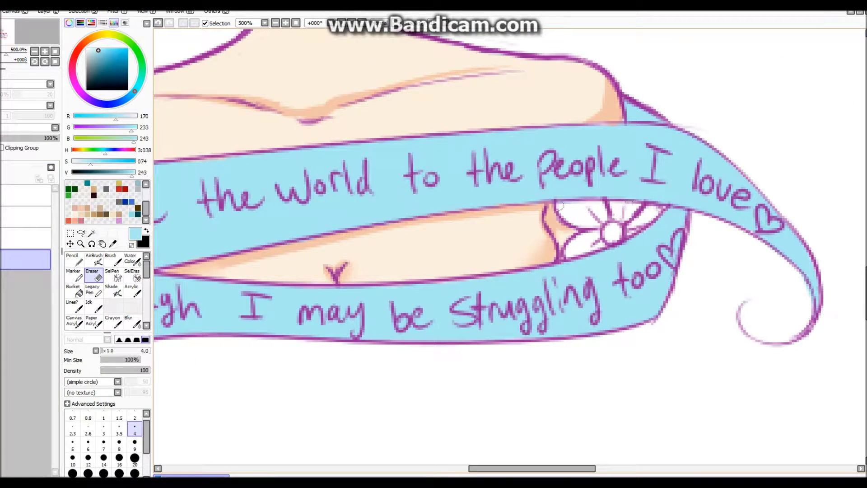
Shift the banners' hue to mint green and try Brightness and Contrast with brightness -25, contrast +16 and color deepen +20
{"action": "scroll", "coordinate": [559, 205], "scroll_direction": "down", "scroll_amount": 3}
{"action": "scroll", "coordinate": [560, 205], "scroll_direction": "up", "scroll_amount": 1}
{"action": "key", "text": "ctrl+u"}
{"action": "left_click_drag", "start_coordinate": [213, 136], "coordinate": [189, 136]}
{"action": "left_click", "coordinate": [261, 186]}
{"action": "scroll", "coordinate": [497, 272], "scroll_direction": "up", "scroll_amount": 2}
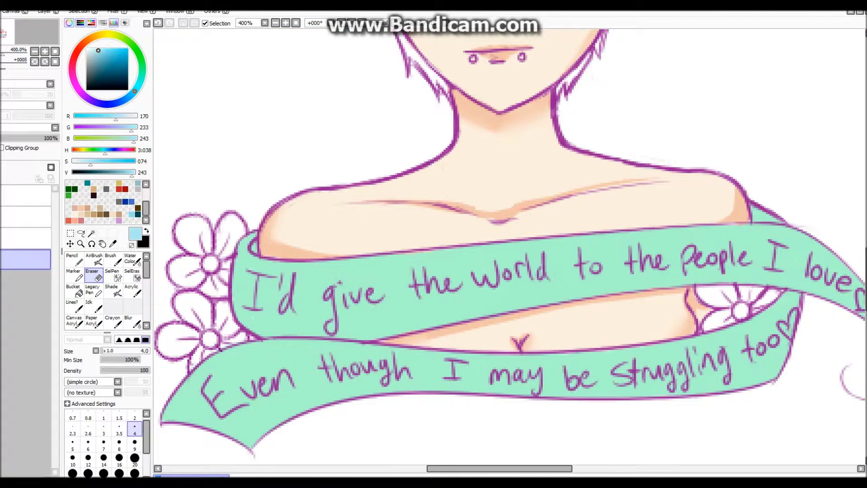
{"action": "left_click", "coordinate": [111, 11]}
{"action": "left_click", "coordinate": [131, 27]}
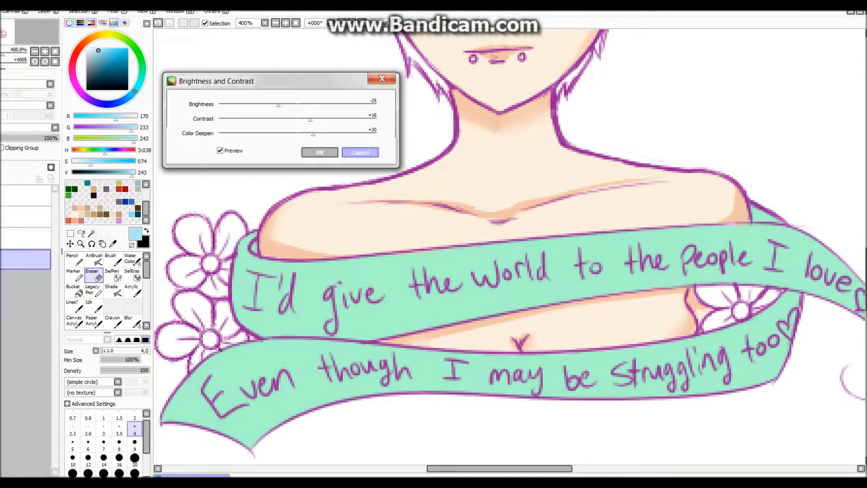
{"action": "key", "text": "Return"}
Try filling the banners with green (RGB 74, 228, 75) using the Bucket and undo the fill
{"action": "left_click", "coordinate": [138, 52]}
{"action": "left_click", "coordinate": [113, 53]}
{"action": "left_click", "coordinate": [74, 290]}
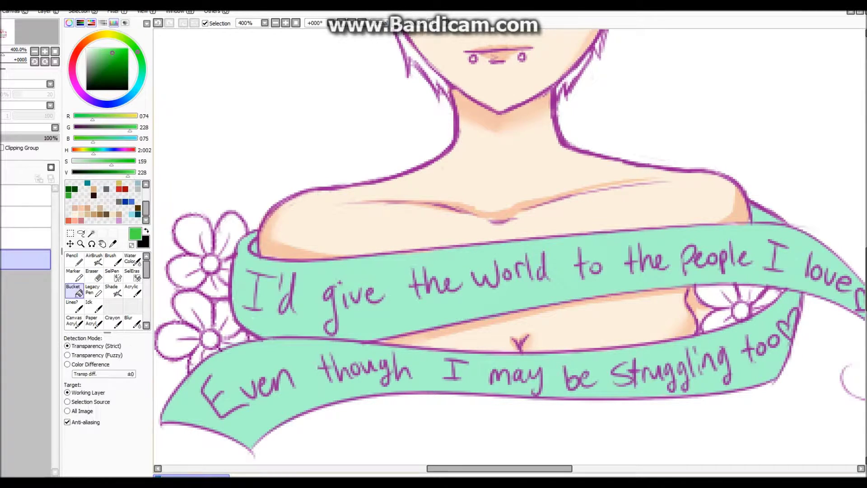
{"action": "left_click", "coordinate": [497, 298]}
{"action": "scroll", "coordinate": [510, 249], "scroll_direction": "down", "scroll_amount": 3}
{"action": "scroll", "coordinate": [511, 248], "scroll_direction": "up", "scroll_amount": 3}
{"action": "key", "text": "ctrl+z"}
Fill both banners with a brighter green (RGB 83, 246, 84)
{"action": "left_click", "coordinate": [105, 51]}
{"action": "left_click", "coordinate": [113, 49]}
{"action": "left_click", "coordinate": [497, 226]}
{"action": "key", "text": "e"}
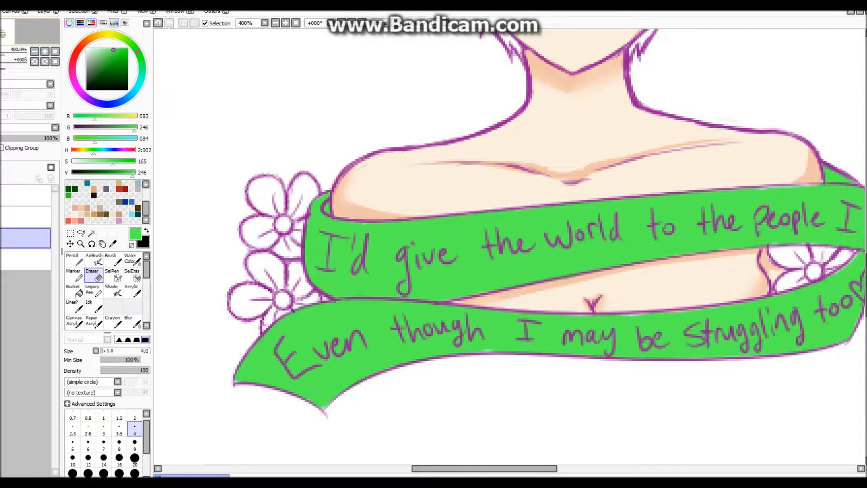
{"action": "key", "text": "n"}
{"action": "left_click", "coordinate": [25, 238]}
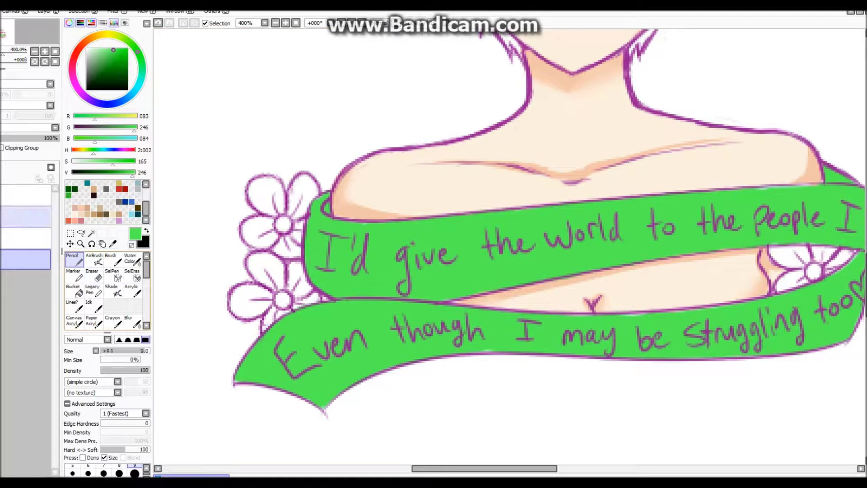
{"action": "key", "text": "e"}
{"action": "scroll", "coordinate": [511, 249], "scroll_direction": "down", "scroll_amount": 3}
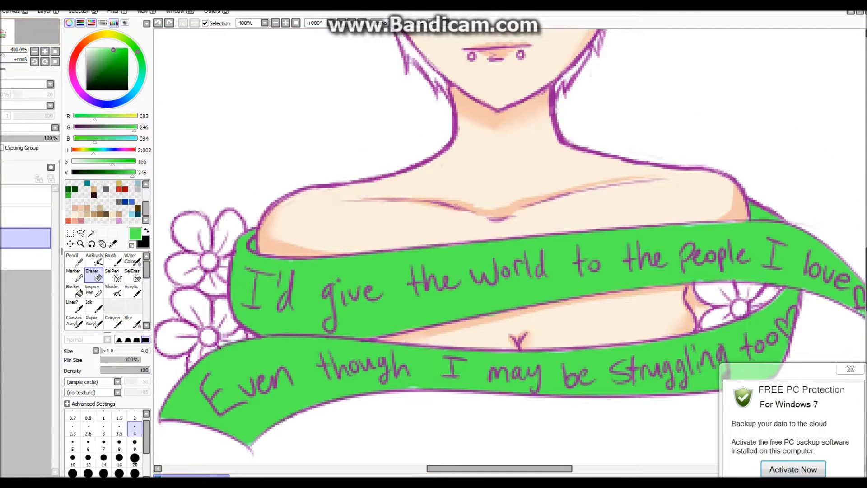
{"action": "scroll", "coordinate": [452, 45], "scroll_direction": "up", "scroll_amount": 3}
{"action": "scroll", "coordinate": [511, 247], "scroll_direction": "down", "scroll_amount": 5}
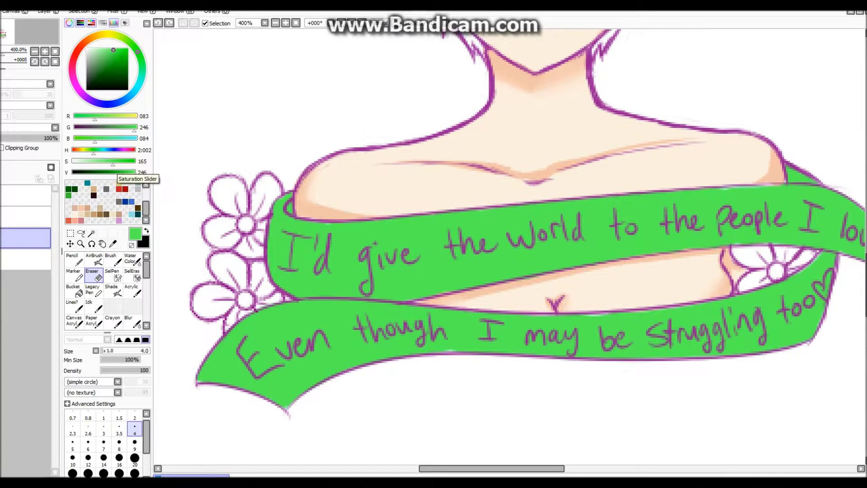
Add a new layer and paint the petals of all the flowers yellow (RGB 246, 235, 83) with the Pencil
{"action": "left_click", "coordinate": [118, 183]}
{"action": "key", "text": "n"}
{"action": "left_click", "coordinate": [25, 259]}
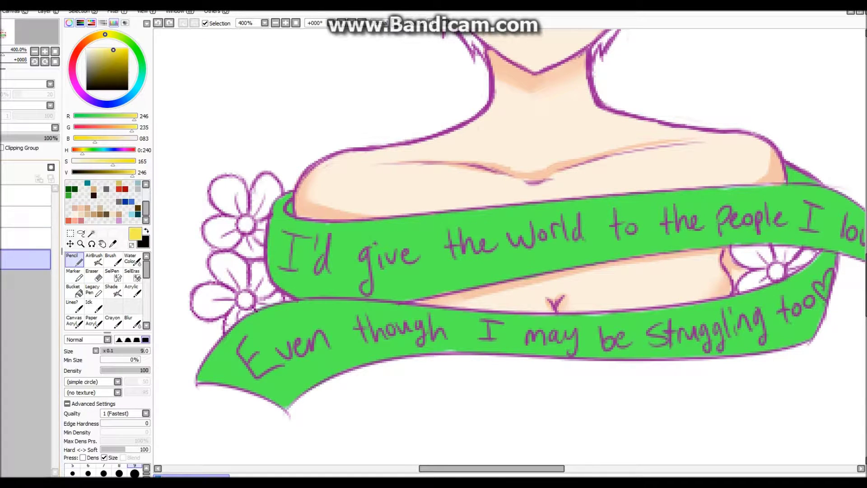
{"action": "mouse_move", "coordinate": [263, 210]}
{"action": "left_mouse_down"}
{"action": "mouse_move", "coordinate": [238, 276]}
{"action": "mouse_move", "coordinate": [215, 256]}
{"action": "mouse_move", "coordinate": [250, 269]}
{"action": "left_mouse_up"}
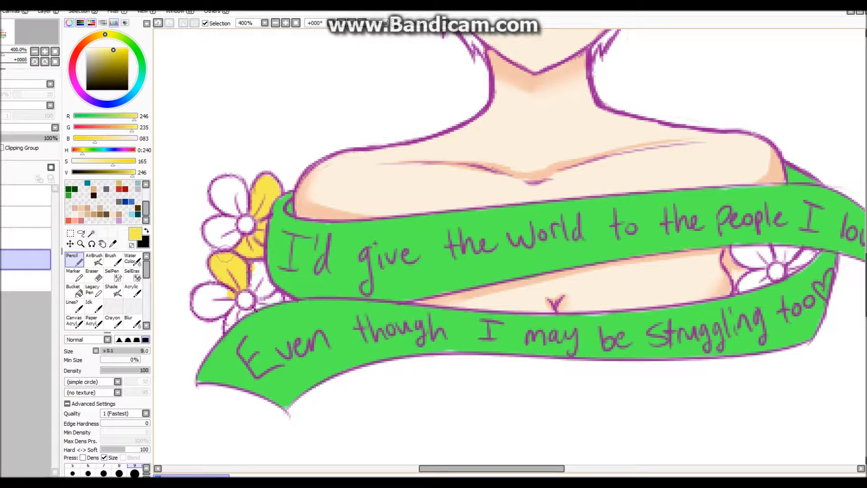
{"action": "left_click_drag", "start_coordinate": [228, 179], "coordinate": [235, 190]}
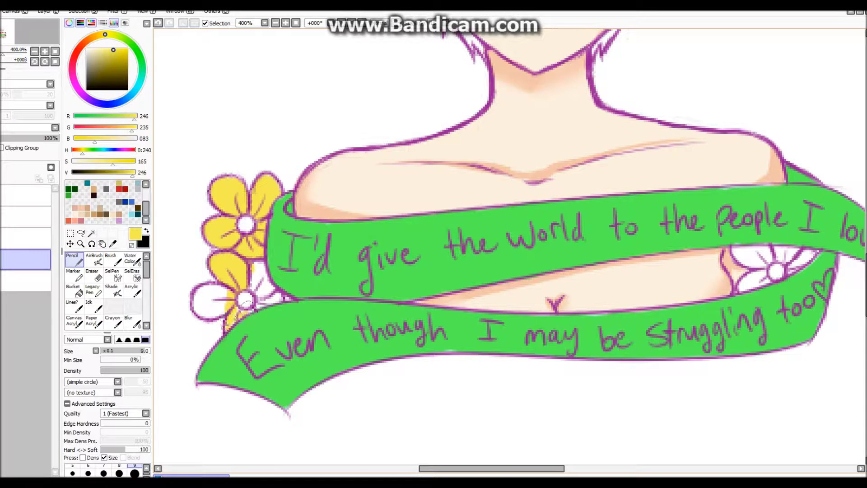
{"action": "mouse_move", "coordinate": [199, 312]}
{"action": "left_mouse_down"}
{"action": "mouse_move", "coordinate": [215, 296]}
{"action": "mouse_move", "coordinate": [213, 306]}
{"action": "left_mouse_up"}
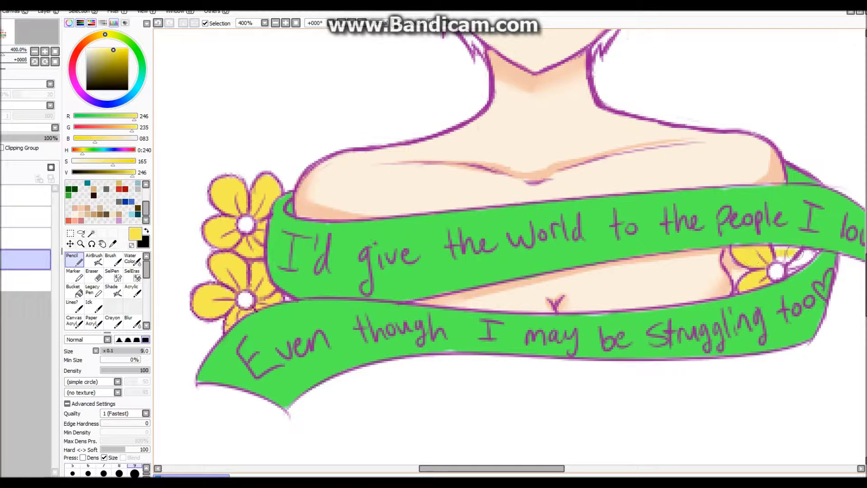
Shift the banners to lime green with a hue of -17 and adjust the hue and saturation of the flower petals
{"action": "left_click", "coordinate": [26, 279]}
{"action": "key", "text": "ctrl+u"}
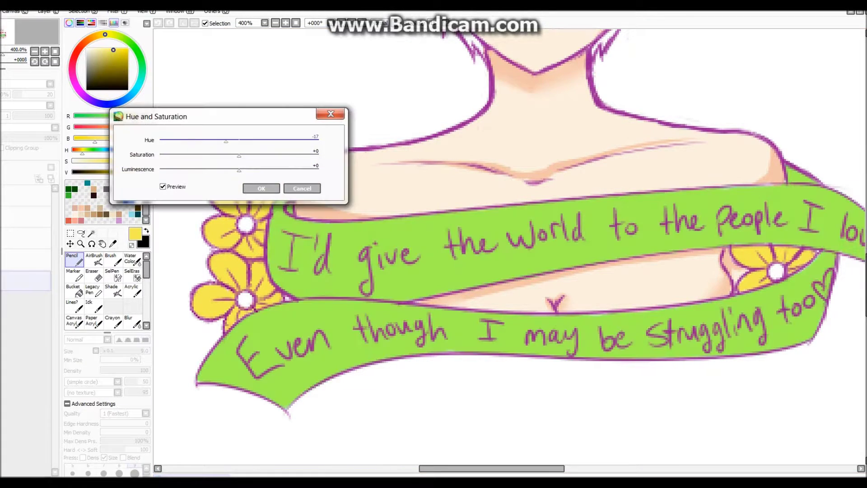
{"action": "key", "text": "Escape"}
{"action": "left_click", "coordinate": [26, 260]}
{"action": "key", "text": "ctrl+u"}
{"action": "left_click_drag", "start_coordinate": [226, 141], "coordinate": [246, 170]}
{"action": "key", "text": "Return"}
Adjust the brightness and contrast of the yellow flower petals
{"action": "left_click", "coordinate": [113, 11]}
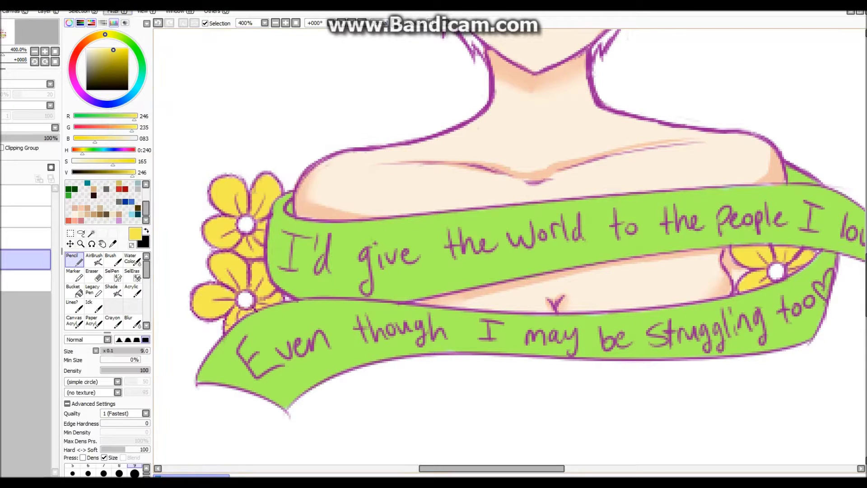
{"action": "left_click", "coordinate": [135, 31]}
{"action": "left_click_drag", "start_coordinate": [298, 115], "coordinate": [289, 114]}
{"action": "key", "text": "Escape"}
{"action": "scroll", "coordinate": [214, 140], "scroll_direction": "up", "scroll_amount": 5}
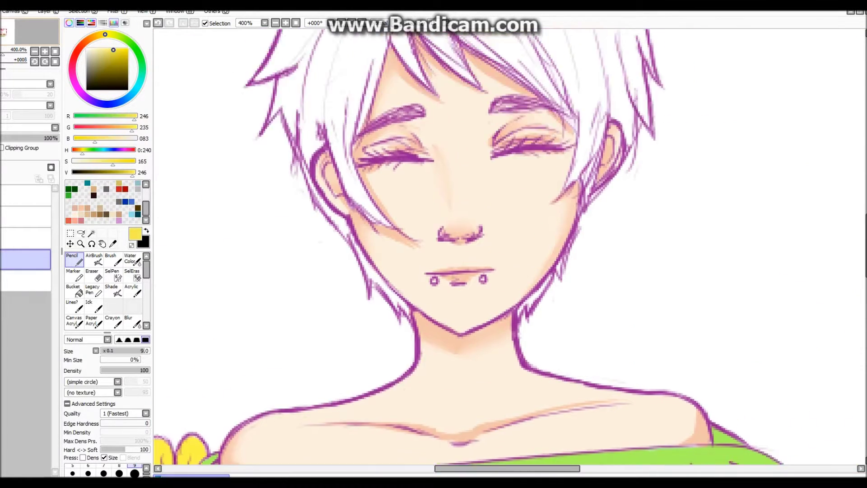
{"action": "scroll", "coordinate": [214, 139], "scroll_direction": "down", "scroll_amount": 4}
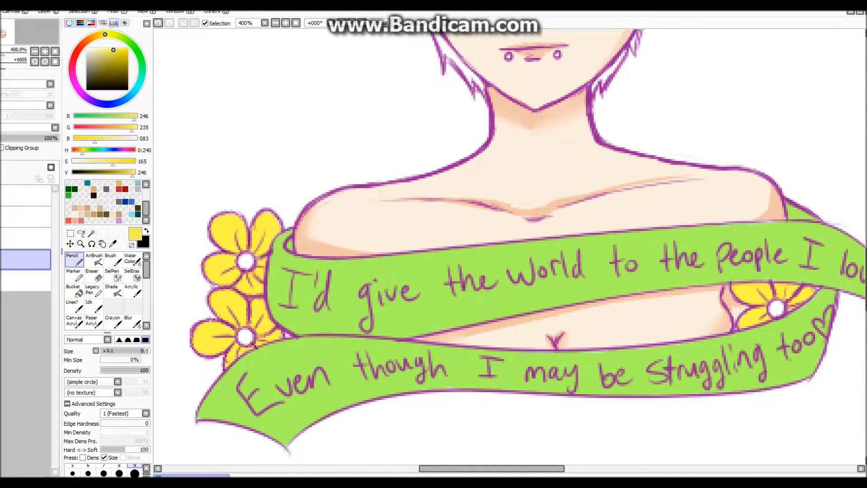
Add a clipped layer over the petals, shade them in orange (RGB 246, 168, 83) and blend with the Water Color brush
{"action": "left_click", "coordinate": [44, 11]}
{"action": "left_click", "coordinate": [58, 21]}
{"action": "left_click", "coordinate": [2, 148]}
{"action": "left_click", "coordinate": [91, 38]}
{"action": "left_click", "coordinate": [131, 259]}
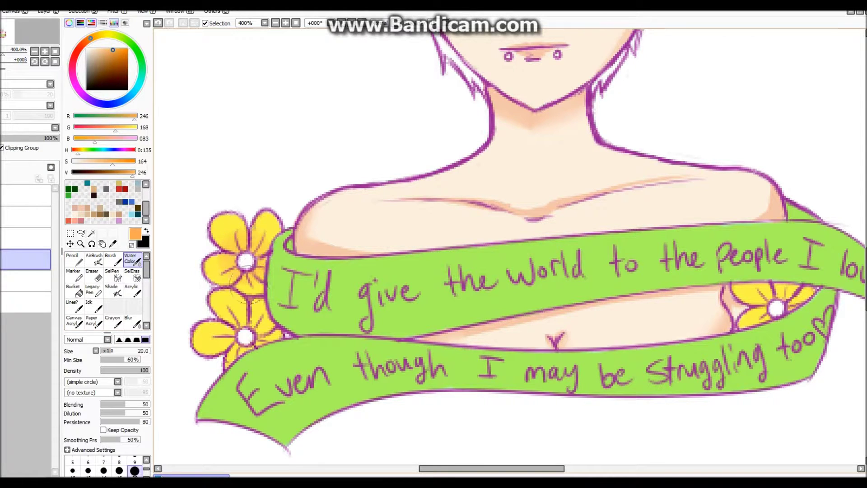
Deepen the petal shading around the flower centers in orange-red (RGB 246, 120, 83) with the Pencil and Water Color brush
{"action": "left_click", "coordinate": [82, 45]}
{"action": "left_click", "coordinate": [73, 260]}
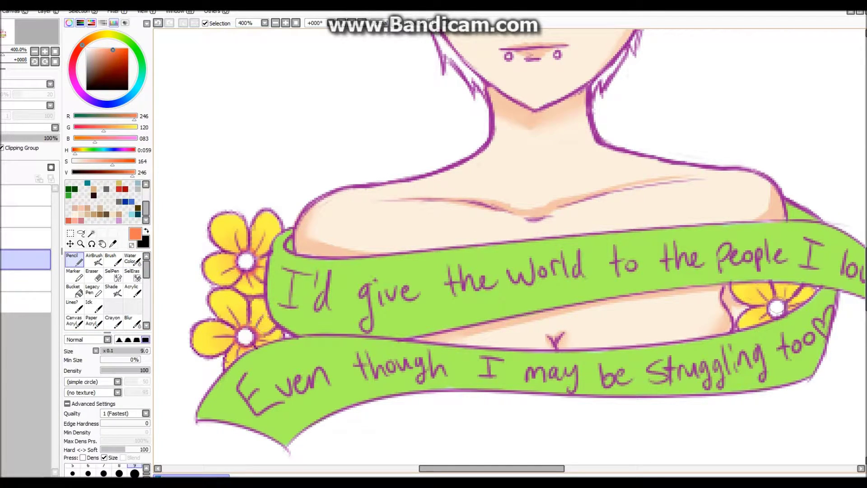
{"action": "left_click", "coordinate": [131, 259]}
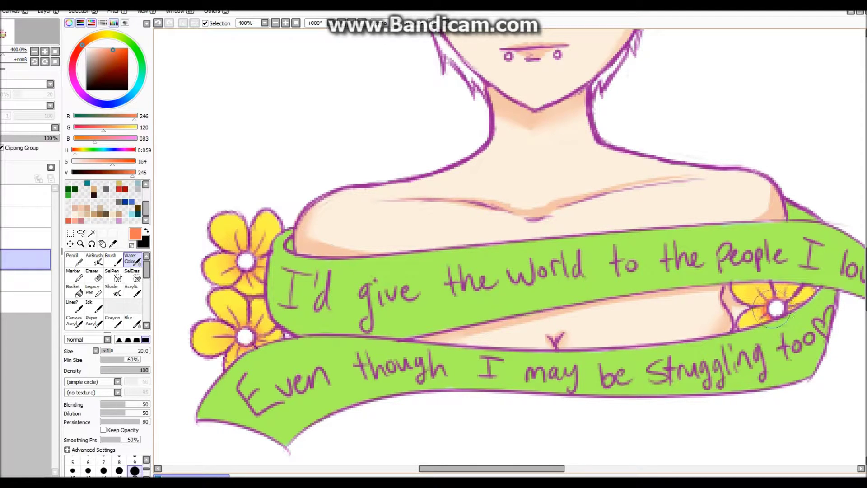
Paint the flower centers coral red with the Pencil and shade them in crimson (RGB 246, 16, 83) on the clipped layer
{"action": "left_click", "coordinate": [116, 49]}
{"action": "left_click", "coordinate": [26, 280]}
{"action": "left_click", "coordinate": [74, 260]}
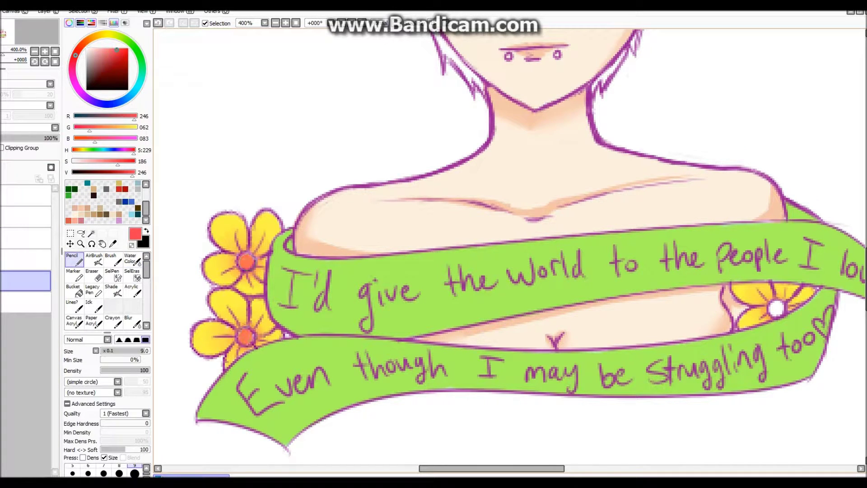
{"action": "left_click", "coordinate": [26, 260]}
{"action": "left_click", "coordinate": [125, 49]}
{"action": "left_click", "coordinate": [248, 263]}
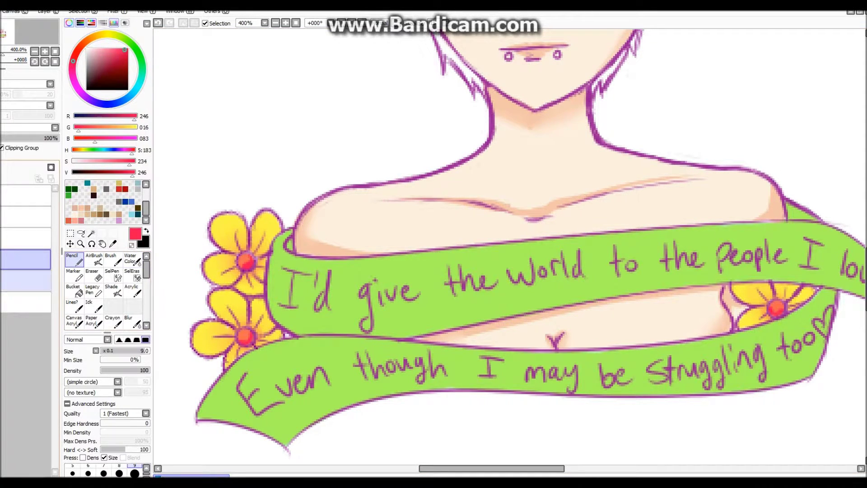
Add a clipped layer over the banners and shade the upper banner's left fold and lower edge in darker green (RGB 123, 198, 49)
{"action": "left_click", "coordinate": [26, 302]}
{"action": "left_click", "coordinate": [113, 244]}
{"action": "left_click", "coordinate": [113, 58]}
{"action": "left_click", "coordinate": [74, 260]}
{"action": "mouse_move", "coordinate": [289, 237]}
{"action": "left_mouse_down"}
{"action": "mouse_move", "coordinate": [275, 316]}
{"action": "mouse_move", "coordinate": [360, 336]}
{"action": "left_mouse_up"}
{"action": "left_click_drag", "start_coordinate": [540, 307], "coordinate": [451, 326]}
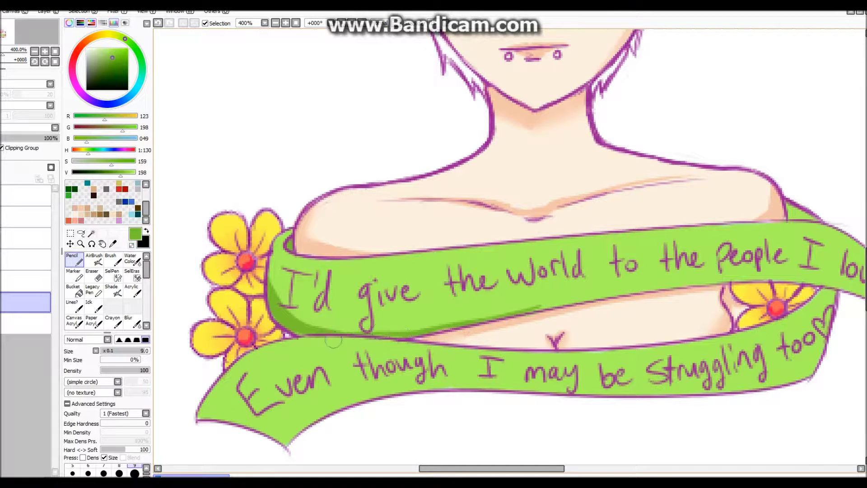
{"action": "key", "text": "e"}
{"action": "key", "text": "e"}
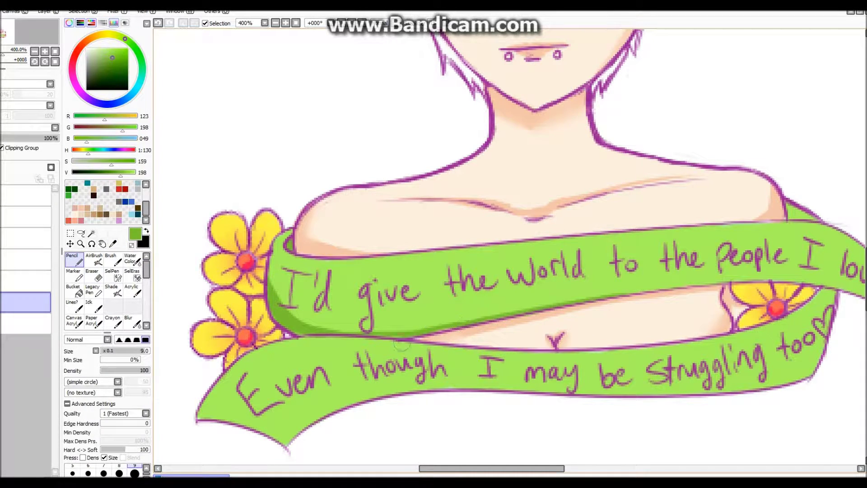
Shade the upper banner's right end and the strip behind the shoulder, plus the lower banner's right fold and bottom edge, in darker green
{"action": "left_click_drag", "start_coordinate": [798, 276], "coordinate": [537, 276]}
{"action": "left_click_drag", "start_coordinate": [454, 283], "coordinate": [668, 357]}
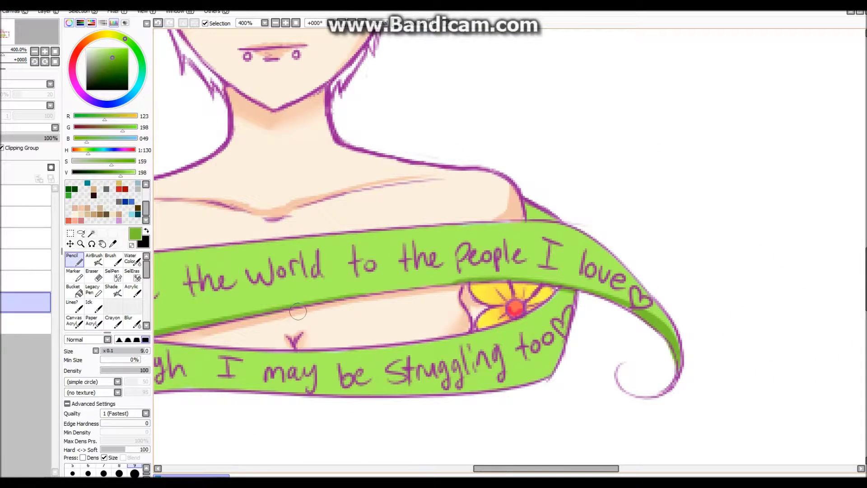
{"action": "key", "text": "ctrl+z"}
{"action": "left_click_drag", "start_coordinate": [526, 205], "coordinate": [529, 215]}
{"action": "key", "text": "e"}
{"action": "key", "text": "e"}
{"action": "left_click_drag", "start_coordinate": [561, 297], "coordinate": [565, 332]}
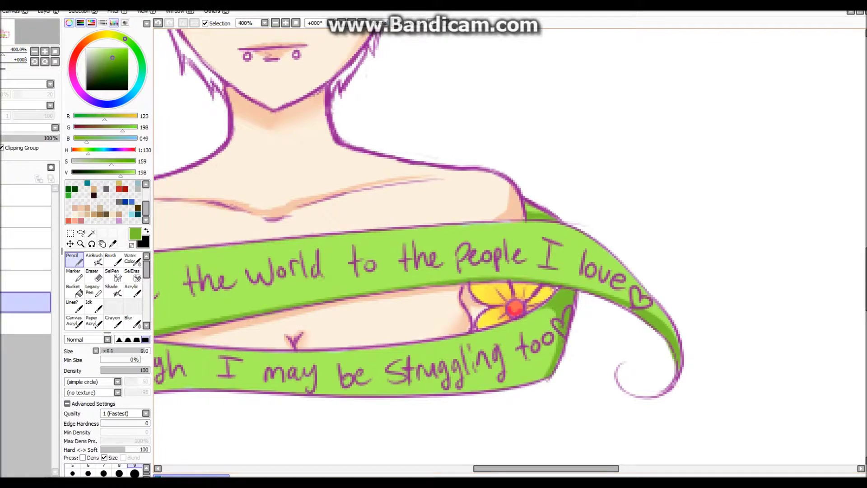
{"action": "left_click_drag", "start_coordinate": [470, 393], "coordinate": [316, 343]}
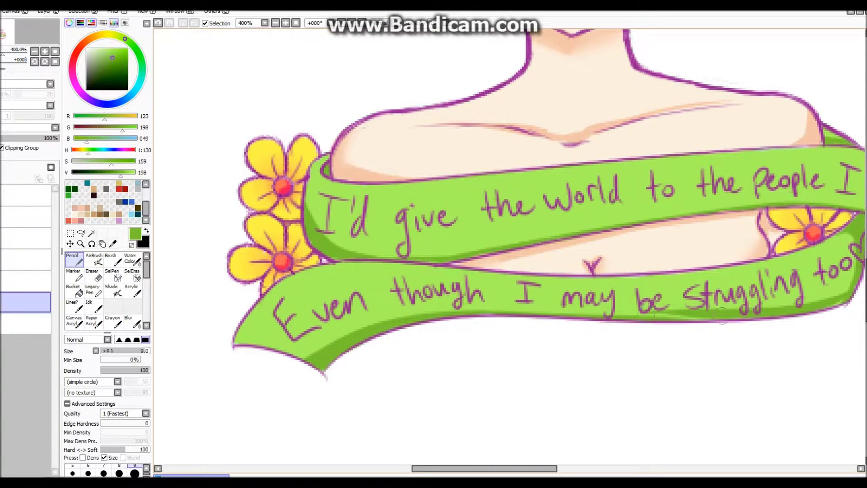
Soften the dark green shadows on both banners with the Water Color brush at size 20
{"action": "key", "text": "c"}
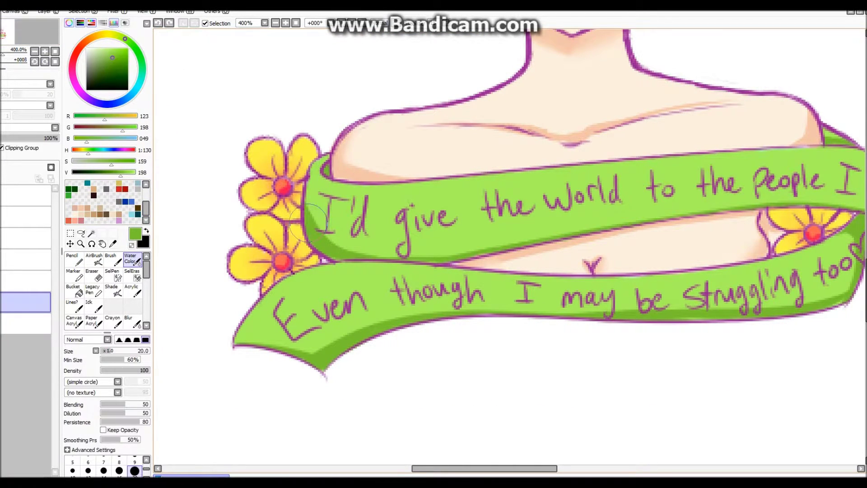
{"action": "key", "text": "n"}
{"action": "key", "text": "c"}
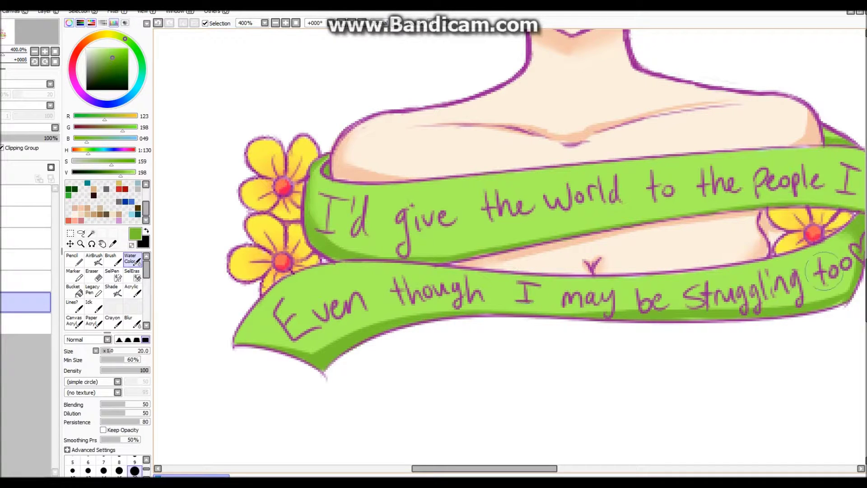
{"action": "scroll", "coordinate": [546, 242], "scroll_direction": "up", "scroll_amount": 3}
{"action": "key", "text": "ctrl+z"}
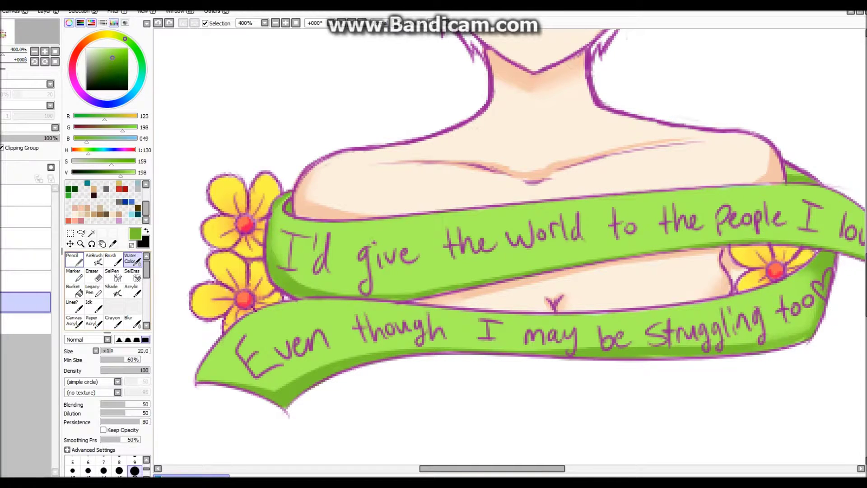
Add a new layer and tint the left ends of both banners in teal (RGB 123, 198, 170) with the Water Color brush at size 120
{"action": "key", "text": "n"}
{"action": "scroll", "coordinate": [510, 244], "scroll_direction": "down", "scroll_amount": 4}
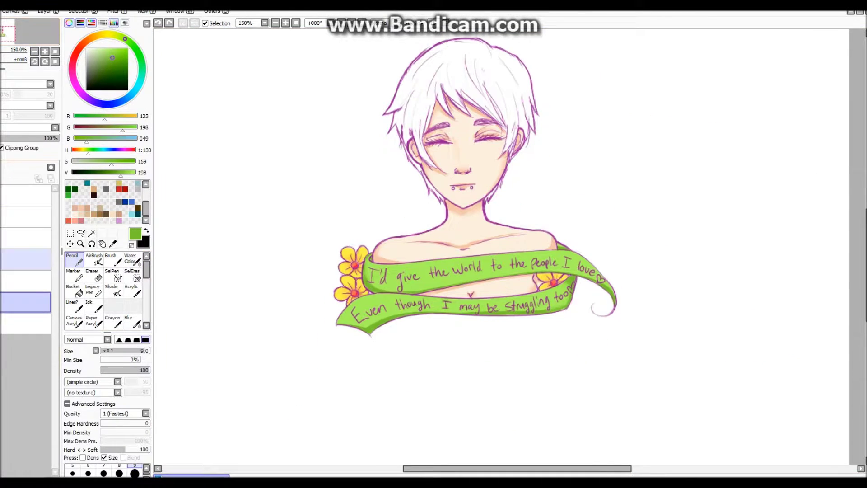
{"action": "key", "text": "ctrl+shift+n"}
{"action": "key", "text": "c"}
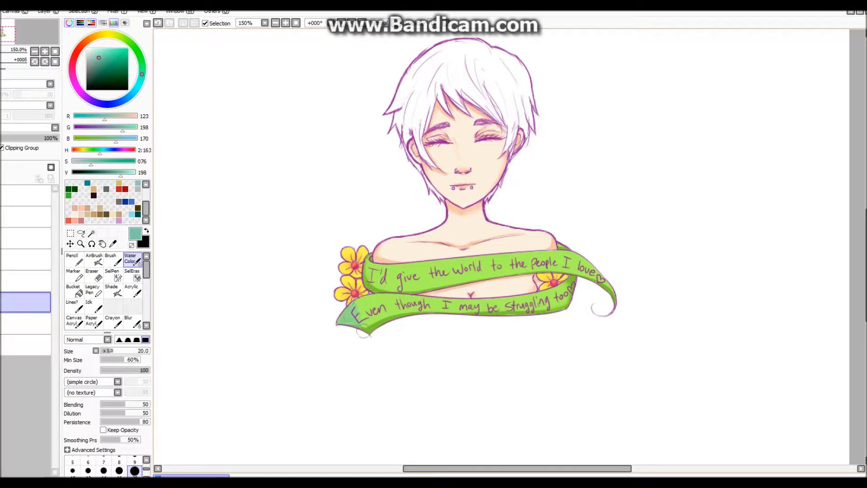
{"action": "key", "text": "bracketright"}
{"action": "key", "text": "bracketright"}
{"action": "key", "text": "bracketright"}
{"action": "key", "text": "bracketright"}
{"action": "key", "text": "bracketright"}
{"action": "key", "text": "bracketright"}
{"action": "key", "text": "bracketright"}
{"action": "key", "text": "bracketright"}
{"action": "key", "text": "bracketright"}
{"action": "key", "text": "bracketright"}
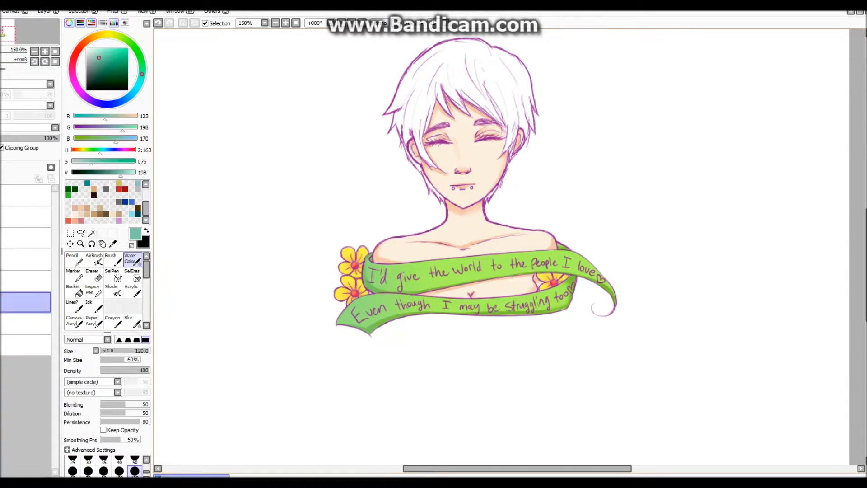
Deepen the lower banner's left tip in dark green (RGB 40, 123, 54) and even out the banners' base with green (RGB 142, 201, 82)
{"action": "left_click", "coordinate": [100, 69]}
{"action": "left_click_drag", "start_coordinate": [346, 305], "coordinate": [349, 315]}
{"action": "left_click", "coordinate": [123, 38]}
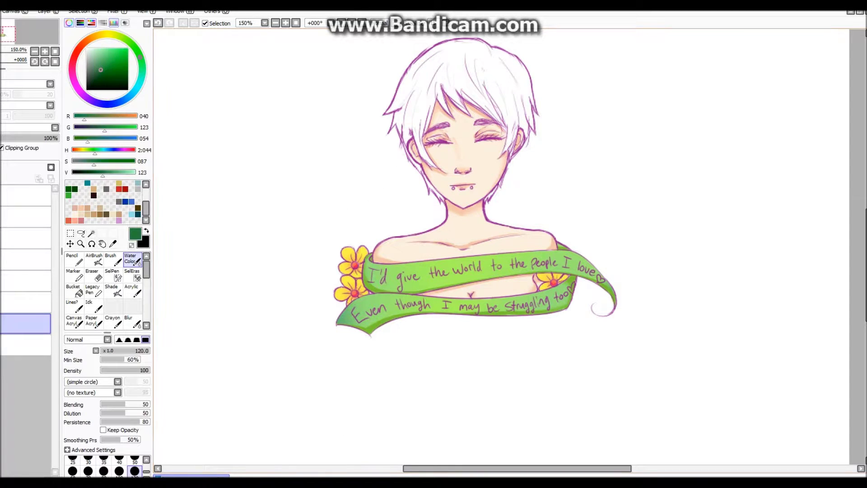
{"action": "left_click", "coordinate": [442, 290], "text": "alt"}
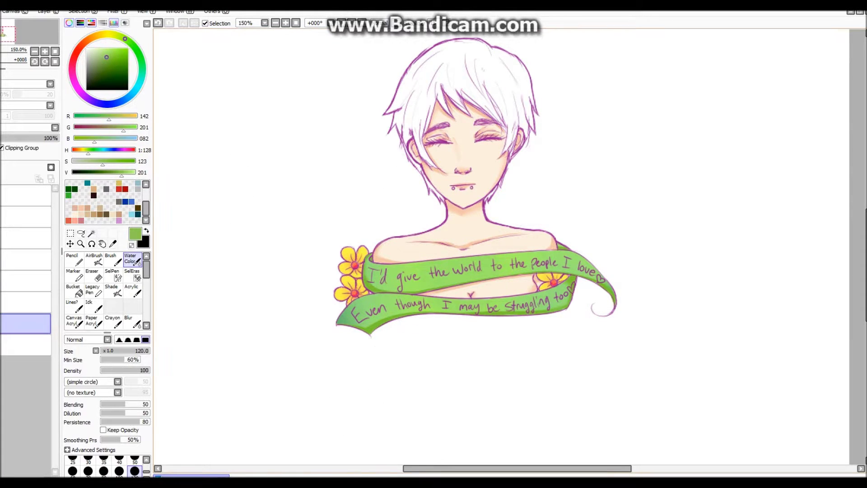
Outline the hair beside the jaw and neck on both sides in brown (RGB 102, 48, 0) with the Pencil at size 9
{"action": "left_click", "coordinate": [45, 51]}
{"action": "left_click", "coordinate": [26, 217]}
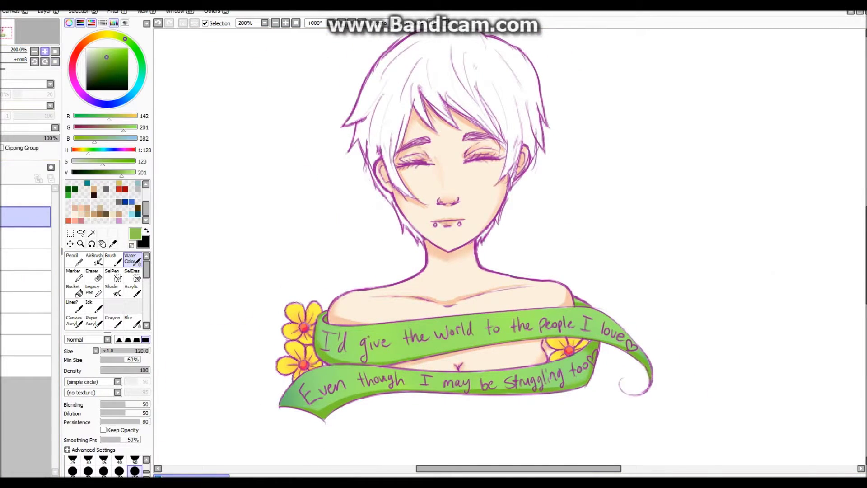
{"action": "scroll", "coordinate": [418, 61], "scroll_direction": "up", "scroll_amount": 3}
{"action": "left_click", "coordinate": [94, 189]}
{"action": "left_click", "coordinate": [106, 214]}
{"action": "left_click", "coordinate": [72, 260]}
{"action": "mouse_move", "coordinate": [302, 185]}
{"action": "left_mouse_down"}
{"action": "mouse_move", "coordinate": [253, 220]}
{"action": "mouse_move", "coordinate": [316, 164]}
{"action": "mouse_move", "coordinate": [300, 117]}
{"action": "mouse_move", "coordinate": [256, 275]}
{"action": "mouse_move", "coordinate": [346, 402]}
{"action": "left_mouse_up"}
{"action": "mouse_move", "coordinate": [314, 353]}
{"action": "left_mouse_down"}
{"action": "mouse_move", "coordinate": [371, 434]}
{"action": "mouse_move", "coordinate": [325, 246]}
{"action": "mouse_move", "coordinate": [379, 335]}
{"action": "left_mouse_up"}
{"action": "left_click", "coordinate": [26, 259]}
{"action": "left_click_drag", "start_coordinate": [352, 284], "coordinate": [389, 339]}
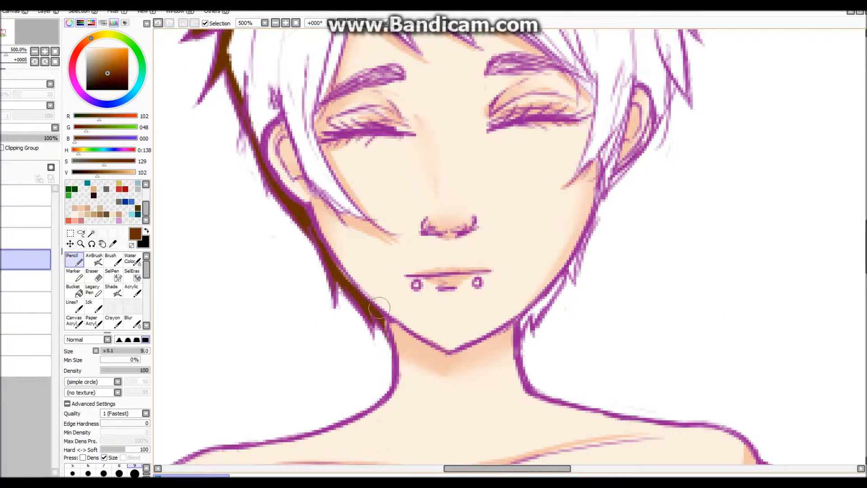
{"action": "left_click_drag", "start_coordinate": [565, 276], "coordinate": [542, 318]}
Paint the edges of the left side hair in brown, covering the outer tufts, the area above the ear and the long face-framing strand
{"action": "left_click_drag", "start_coordinate": [542, 271], "coordinate": [588, 457]}
{"action": "left_click_drag", "start_coordinate": [407, 149], "coordinate": [375, 244]}
{"action": "left_click_drag", "start_coordinate": [388, 212], "coordinate": [361, 312]}
{"action": "mouse_move", "coordinate": [370, 258]}
{"action": "left_mouse_down"}
{"action": "mouse_move", "coordinate": [354, 313]}
{"action": "mouse_move", "coordinate": [407, 406]}
{"action": "left_mouse_up"}
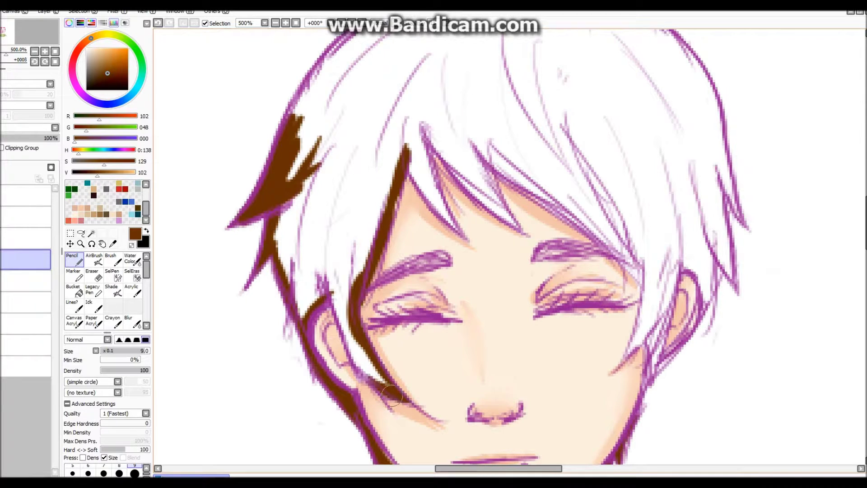
{"action": "left_click_drag", "start_coordinate": [323, 275], "coordinate": [384, 381]}
{"action": "left_click_drag", "start_coordinate": [345, 267], "coordinate": [312, 317]}
{"action": "left_click_drag", "start_coordinate": [271, 208], "coordinate": [300, 308]}
{"action": "left_click_drag", "start_coordinate": [349, 44], "coordinate": [282, 129]}
Paint the fringe points and the lower fringe edge in brown, continuing down the strand in front of the right ear
{"action": "mouse_move", "coordinate": [316, 181]}
{"action": "left_mouse_down"}
{"action": "mouse_move", "coordinate": [226, 316]}
{"action": "mouse_move", "coordinate": [406, 226]}
{"action": "left_mouse_up"}
{"action": "left_click_drag", "start_coordinate": [506, 201], "coordinate": [537, 262]}
{"action": "left_click_drag", "start_coordinate": [510, 181], "coordinate": [549, 275]}
{"action": "mouse_move", "coordinate": [508, 165]}
{"action": "left_mouse_down"}
{"action": "mouse_move", "coordinate": [518, 217]}
{"action": "mouse_move", "coordinate": [587, 246]}
{"action": "left_mouse_up"}
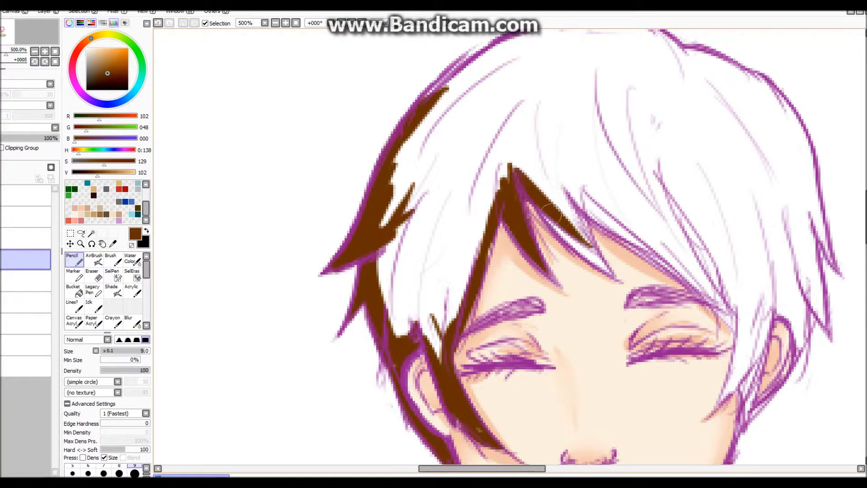
{"action": "left_click_drag", "start_coordinate": [546, 199], "coordinate": [610, 273]}
{"action": "mouse_move", "coordinate": [540, 180]}
{"action": "left_mouse_down"}
{"action": "mouse_move", "coordinate": [591, 226]}
{"action": "mouse_move", "coordinate": [705, 289]}
{"action": "left_mouse_up"}
{"action": "mouse_move", "coordinate": [601, 226]}
{"action": "left_mouse_down"}
{"action": "mouse_move", "coordinate": [737, 328]}
{"action": "mouse_move", "coordinate": [741, 366]}
{"action": "left_mouse_up"}
{"action": "mouse_move", "coordinate": [768, 289]}
{"action": "left_mouse_down"}
{"action": "mouse_move", "coordinate": [737, 429]}
{"action": "mouse_move", "coordinate": [746, 397]}
{"action": "left_mouse_up"}
{"action": "left_click_drag", "start_coordinate": [741, 317], "coordinate": [693, 276]}
Trace the hair's right outer edge and upper left edge in brown, closing the outline across the crown
{"action": "left_click_drag", "start_coordinate": [763, 85], "coordinate": [826, 212]}
{"action": "key", "text": "ctrl+z"}
{"action": "left_click_drag", "start_coordinate": [769, 88], "coordinate": [816, 199]}
{"action": "left_click_drag", "start_coordinate": [800, 169], "coordinate": [823, 233]}
{"action": "mouse_move", "coordinate": [809, 194]}
{"action": "left_mouse_down"}
{"action": "mouse_move", "coordinate": [827, 251]}
{"action": "mouse_move", "coordinate": [813, 253]}
{"action": "mouse_move", "coordinate": [827, 324]}
{"action": "mouse_move", "coordinate": [811, 303]}
{"action": "mouse_move", "coordinate": [796, 357]}
{"action": "left_mouse_up"}
{"action": "left_click_drag", "start_coordinate": [497, 45], "coordinate": [440, 95]}
{"action": "scroll", "coordinate": [398, 131], "scroll_direction": "up", "scroll_amount": 2}
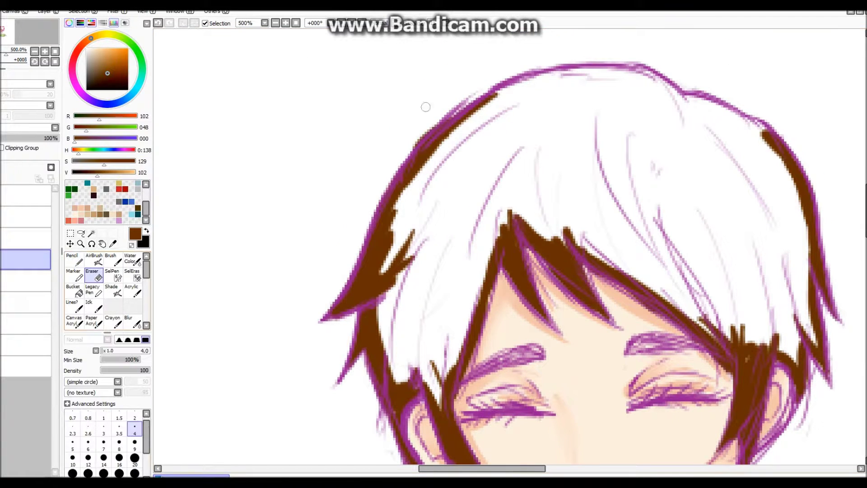
{"action": "mouse_move", "coordinate": [493, 97]}
{"action": "left_mouse_down"}
{"action": "mouse_move", "coordinate": [577, 70]}
{"action": "mouse_move", "coordinate": [651, 76]}
{"action": "mouse_move", "coordinate": [701, 108]}
{"action": "left_mouse_up"}
Fill the outlined hair with brown using the Bucket and cover the remaining white gaps with the Pencil
{"action": "left_click", "coordinate": [73, 292]}
{"action": "left_click", "coordinate": [502, 180]}
{"action": "left_click", "coordinate": [72, 260]}
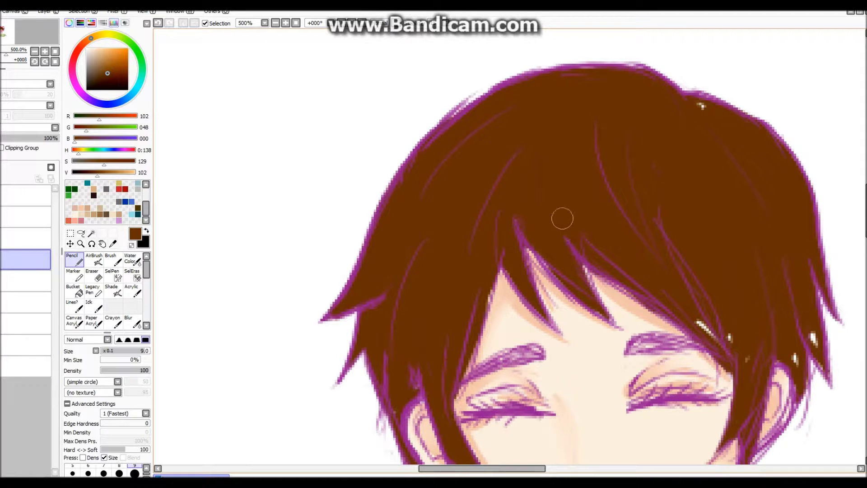
{"action": "left_click_drag", "start_coordinate": [698, 323], "coordinate": [743, 348]}
{"action": "left_click_drag", "start_coordinate": [775, 329], "coordinate": [815, 342]}
Clean up the brown hair fill beside the right ear with the Eraser and Pencil
{"action": "scroll", "coordinate": [578, 232], "scroll_direction": "down", "scroll_amount": 5}
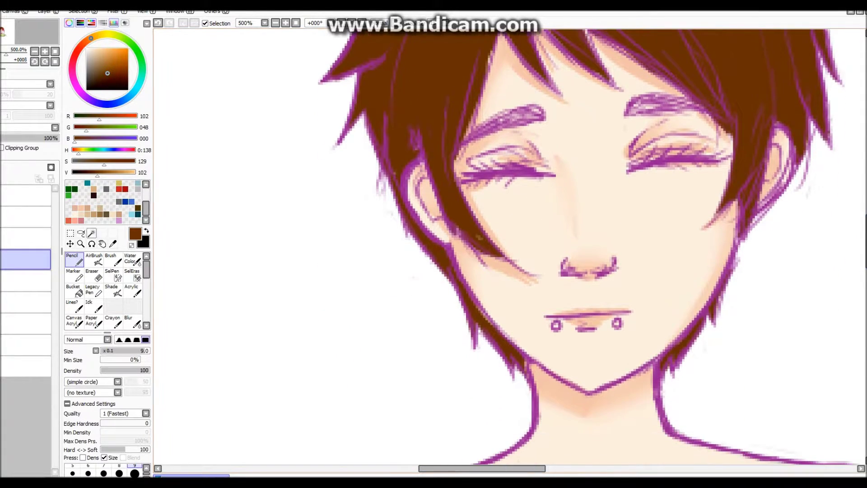
{"action": "key", "text": "e"}
{"action": "left_click", "coordinate": [26, 260]}
{"action": "left_click", "coordinate": [74, 260]}
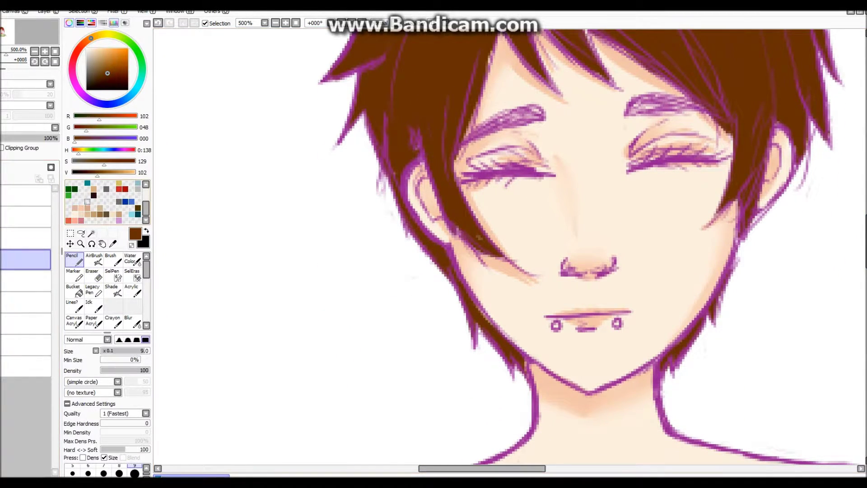
{"action": "scroll", "coordinate": [427, 146], "scroll_direction": "down", "scroll_amount": 5}
{"action": "scroll", "coordinate": [427, 146], "scroll_direction": "up", "scroll_amount": 5}
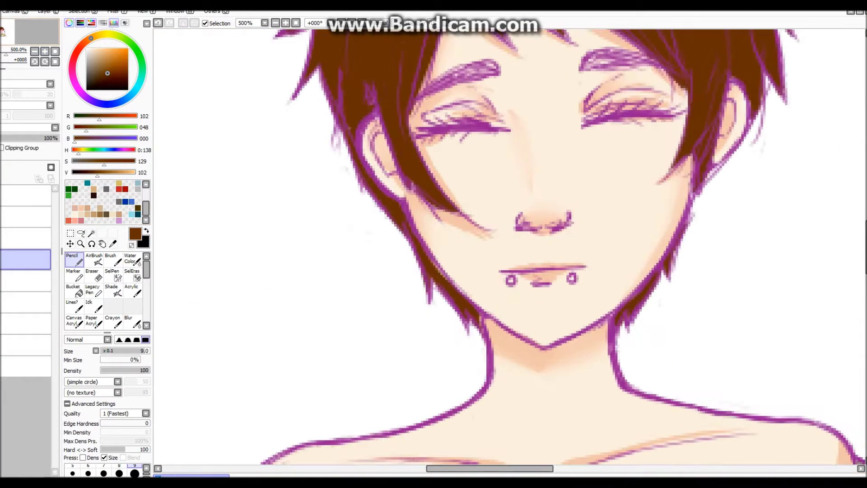
Add a new layer and color the two lip piercings light gray (RGB 234, 232, 231)
{"action": "left_click", "coordinate": [26, 217]}
{"action": "left_click", "coordinate": [511, 280], "text": "alt"}
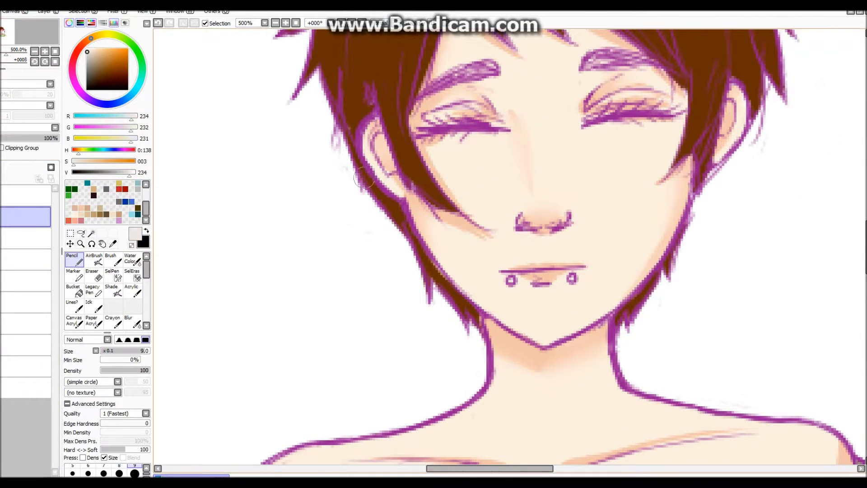
{"action": "scroll", "coordinate": [364, 179], "scroll_direction": "down", "scroll_amount": 3}
{"action": "scroll", "coordinate": [363, 178], "scroll_direction": "down", "scroll_amount": 5}
{"action": "scroll", "coordinate": [363, 178], "scroll_direction": "up", "scroll_amount": 5}
{"action": "scroll", "coordinate": [363, 179], "scroll_direction": "up", "scroll_amount": 2}
Add a clipped layer over the hair and shade the fringe tips and the side tufts in darker brown
{"action": "left_click", "coordinate": [25, 280]}
{"action": "left_click", "coordinate": [39, 179]}
{"action": "left_click", "coordinate": [2, 147]}
{"action": "left_click", "coordinate": [113, 244]}
{"action": "left_click", "coordinate": [108, 79]}
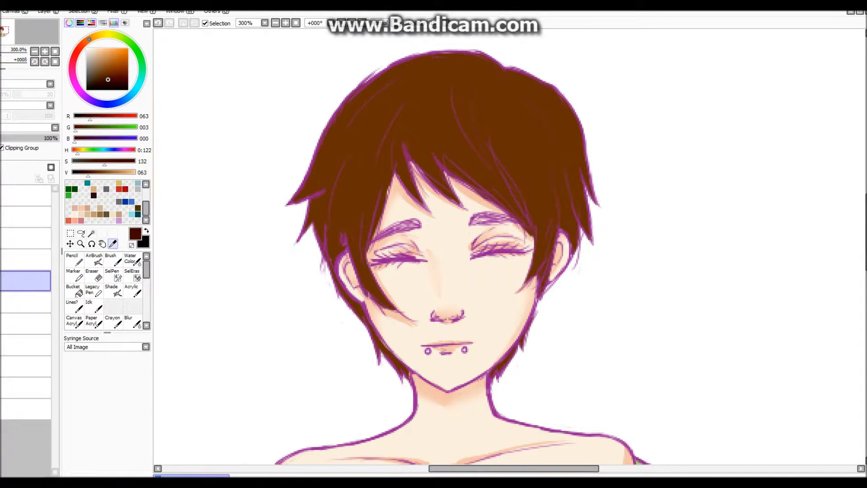
{"action": "key", "text": "n"}
{"action": "left_click", "coordinate": [398, 171], "text": "alt"}
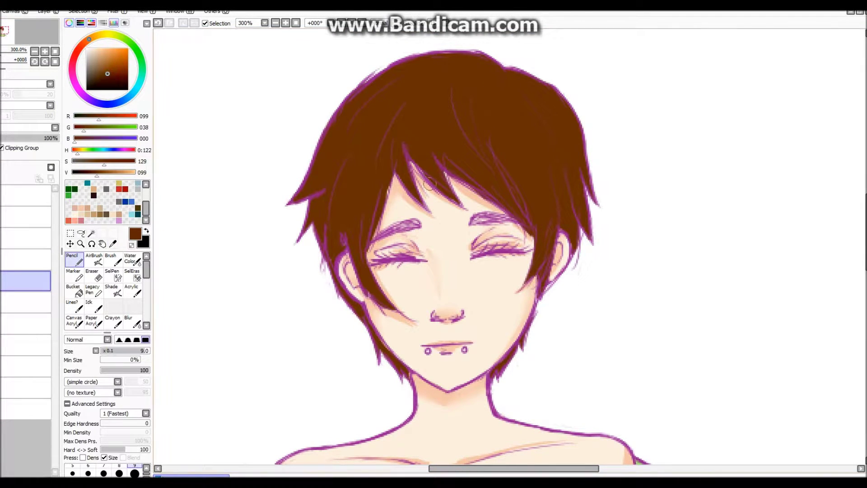
{"action": "left_click", "coordinate": [388, 166], "text": "alt"}
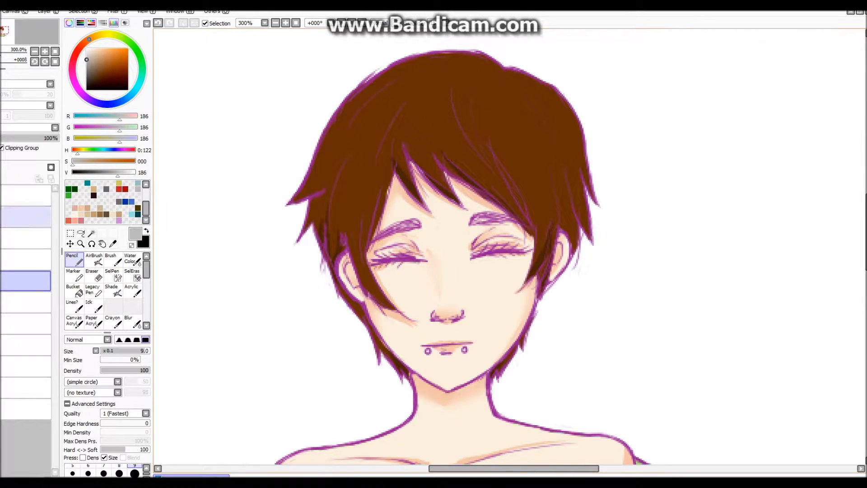
Paint dark strand lines through the crown and down the right side of the hair with the Pencil at size 9
{"action": "left_click_drag", "start_coordinate": [452, 90], "coordinate": [520, 215]}
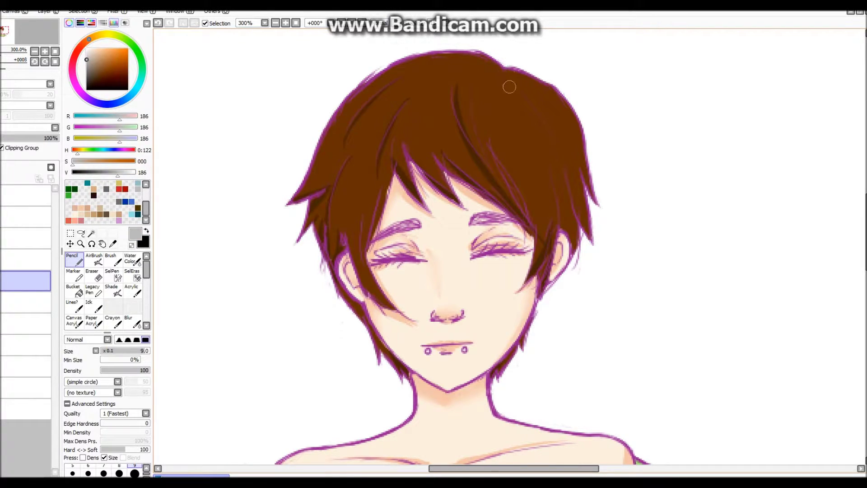
{"action": "left_click_drag", "start_coordinate": [529, 120], "coordinate": [552, 216]}
{"action": "left_click_drag", "start_coordinate": [566, 170], "coordinate": [575, 250]}
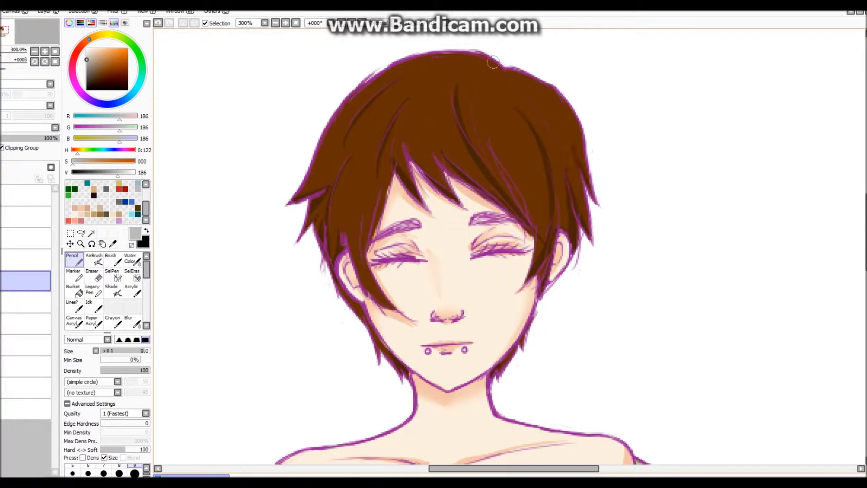
Add a clipped layer over the line art and recolor the purple hair and face lines in near-black, undoing the last stroke
{"action": "left_click", "coordinate": [26, 194]}
{"action": "left_click", "coordinate": [86, 89]}
{"action": "left_click_drag", "start_coordinate": [329, 118], "coordinate": [286, 205]}
{"action": "left_click_drag", "start_coordinate": [288, 236], "coordinate": [310, 213]}
{"action": "key", "text": "c"}
{"action": "mouse_move", "coordinate": [359, 49]}
{"action": "left_mouse_down"}
{"action": "mouse_move", "coordinate": [426, 87]}
{"action": "mouse_move", "coordinate": [550, 224]}
{"action": "mouse_move", "coordinate": [339, 319]}
{"action": "mouse_move", "coordinate": [552, 320]}
{"action": "mouse_move", "coordinate": [397, 339]}
{"action": "mouse_move", "coordinate": [380, 258]}
{"action": "left_mouse_up"}
{"action": "left_click", "coordinate": [379, 258], "text": "alt"}
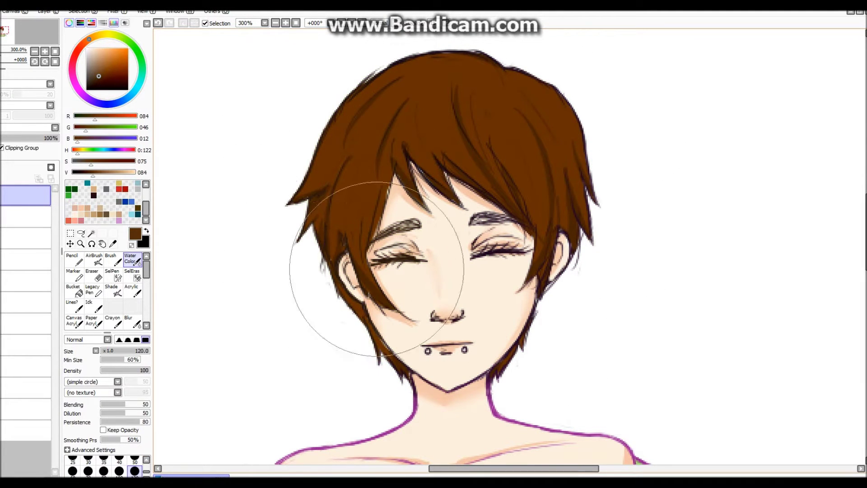
{"action": "key", "text": "n"}
{"action": "key", "text": "ctrl+z"}
Fill both eyebrows with dark brown (RGB 48, 11, 0) using the Pencil at size 9
{"action": "left_click", "coordinate": [513, 262], "text": "alt"}
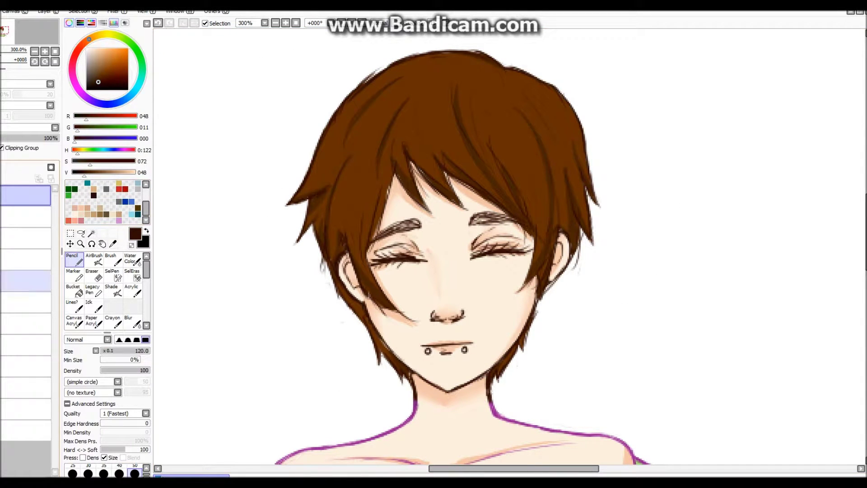
{"action": "left_click", "coordinate": [25, 323]}
{"action": "left_click", "coordinate": [26, 280]}
{"action": "key", "text": "bracketleft"}
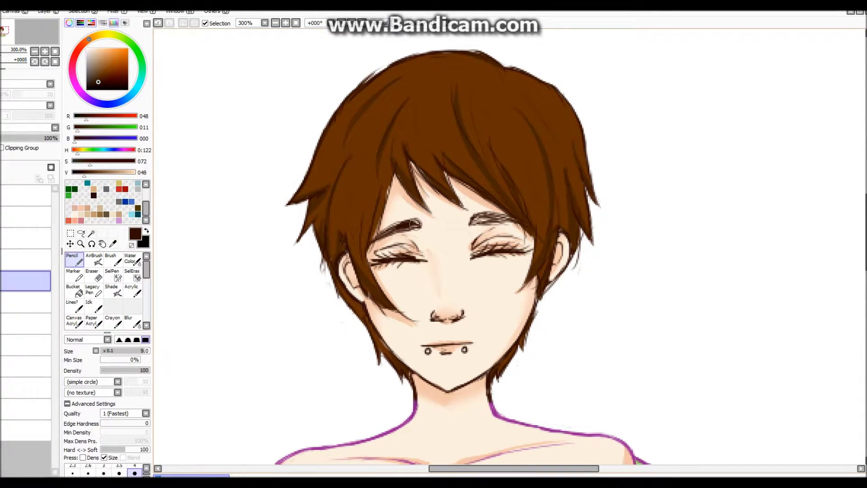
{"action": "left_click", "coordinate": [226, 246]}
{"action": "left_click", "coordinate": [363, 223], "text": "alt"}
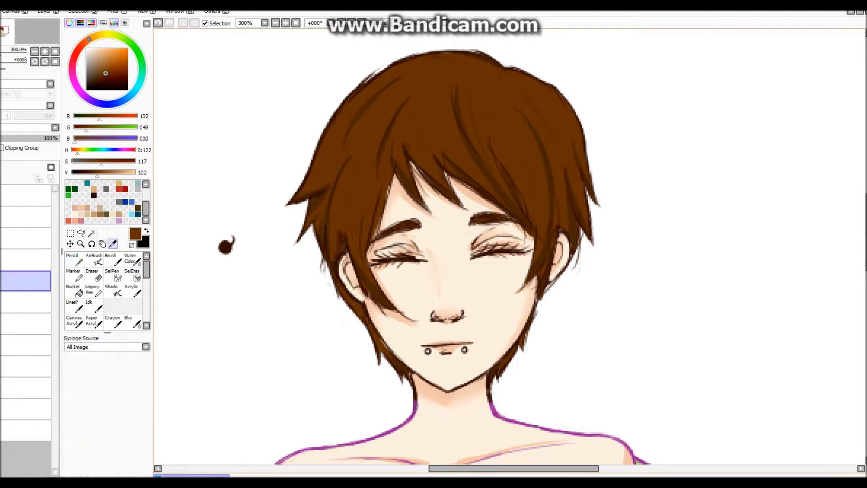
Tint the ear, eye, nose, mouth, neck and collarbone lines in tan (RGB 218, 155, 116) with the Water Color brush at size 20
{"action": "left_click", "coordinate": [380, 230], "text": "alt"}
{"action": "left_click", "coordinate": [26, 195]}
{"action": "left_click", "coordinate": [112, 244]}
{"action": "left_click", "coordinate": [331, 283]}
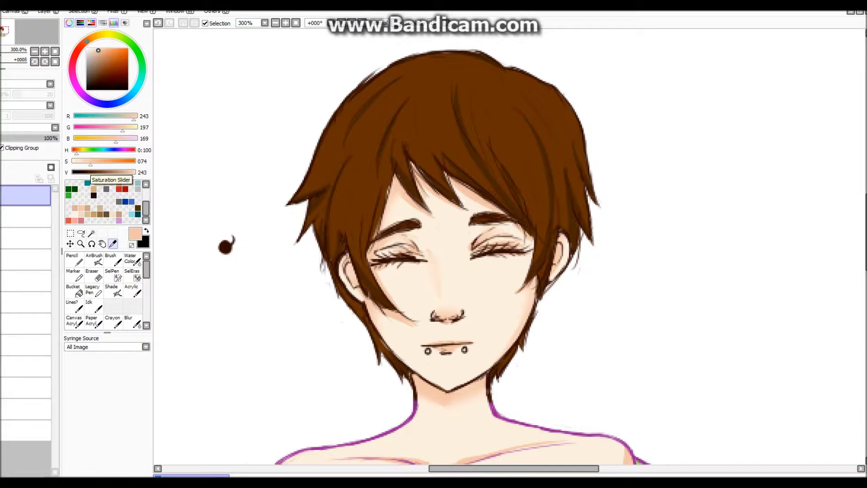
{"action": "key", "text": "n"}
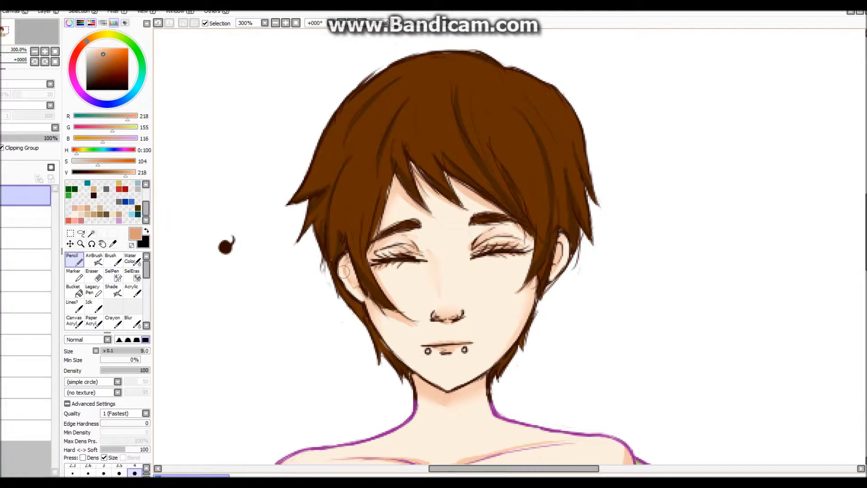
{"action": "key", "text": "c"}
{"action": "left_click_drag", "start_coordinate": [357, 265], "coordinate": [365, 303]}
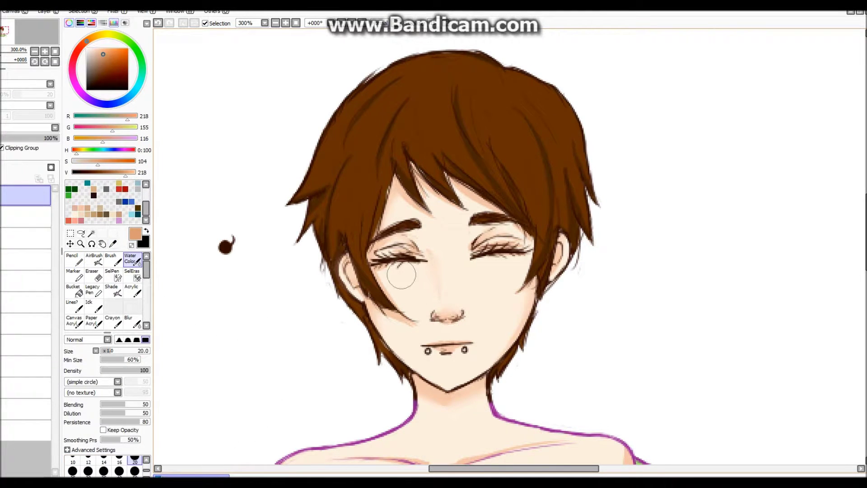
{"action": "left_click_drag", "start_coordinate": [474, 259], "coordinate": [496, 271]}
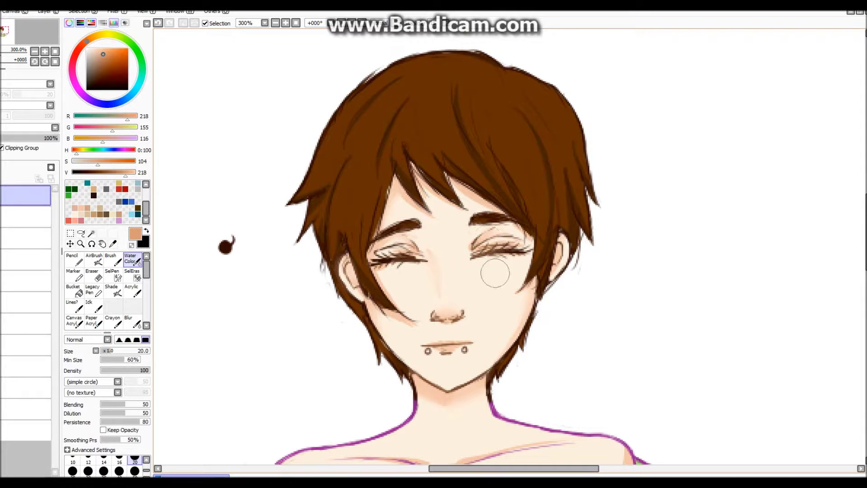
{"action": "scroll", "coordinate": [315, 175], "scroll_direction": "down", "scroll_amount": 3}
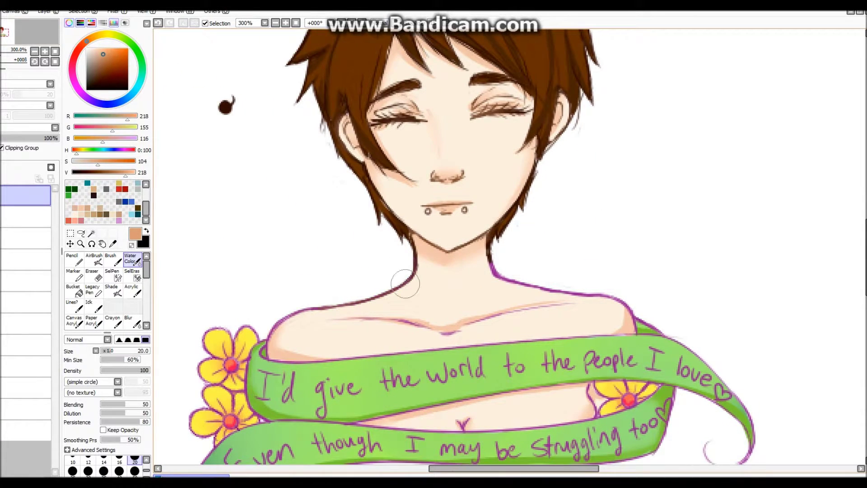
{"action": "left_click_drag", "start_coordinate": [491, 267], "coordinate": [621, 298]}
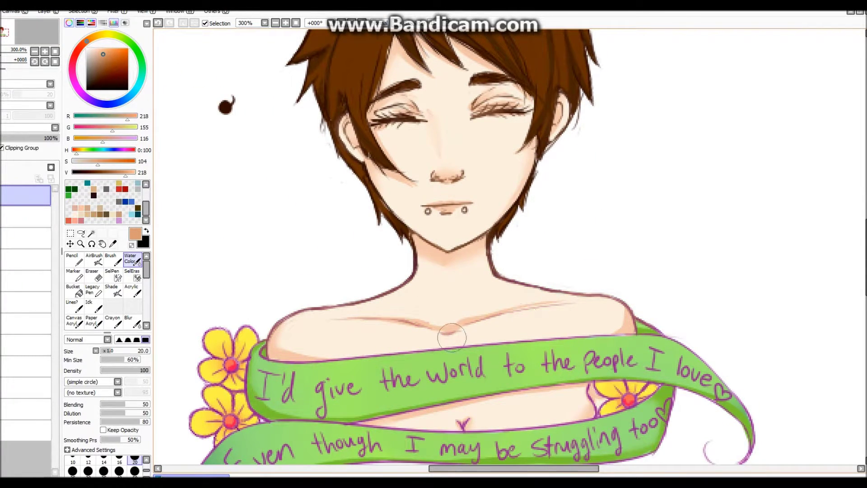
Tint the outlines and lettering of both banners with green (RGB 50, 222, 116) using the Water Color brush
{"action": "left_click_drag", "start_coordinate": [87, 40], "coordinate": [143, 65]}
{"action": "left_click", "coordinate": [115, 53]}
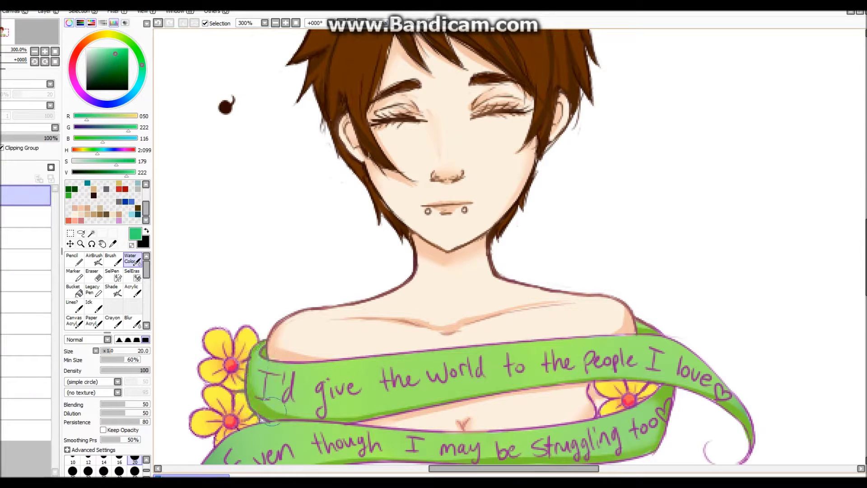
{"action": "left_click_drag", "start_coordinate": [385, 353], "coordinate": [595, 335]}
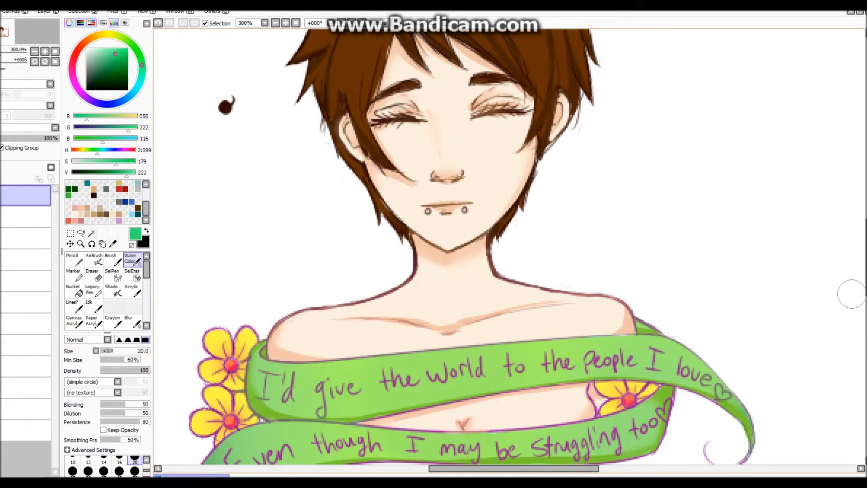
{"action": "scroll", "coordinate": [845, 299], "scroll_direction": "down", "scroll_amount": 3}
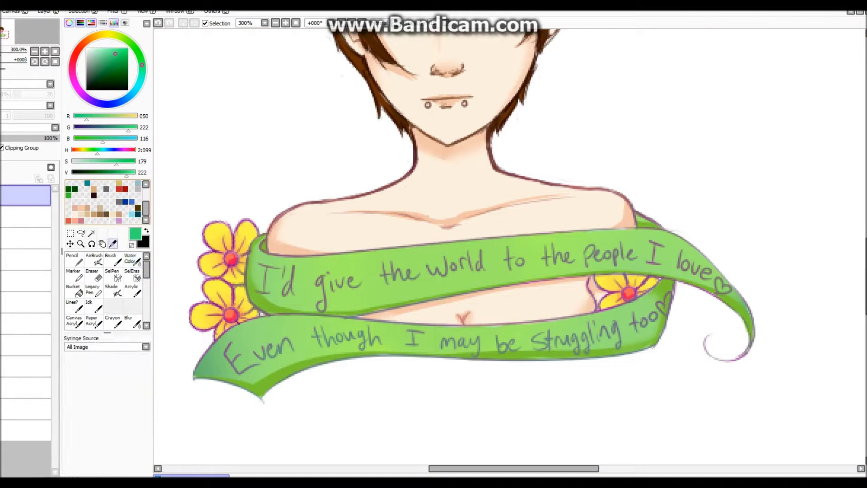
Recolor the body contour line beside the right flower in orange (RGB 242, 146, 80)
{"action": "left_click", "coordinate": [590, 285], "text": "alt"}
{"action": "left_click", "coordinate": [110, 54]}
{"action": "left_click", "coordinate": [585, 298], "text": "alt"}
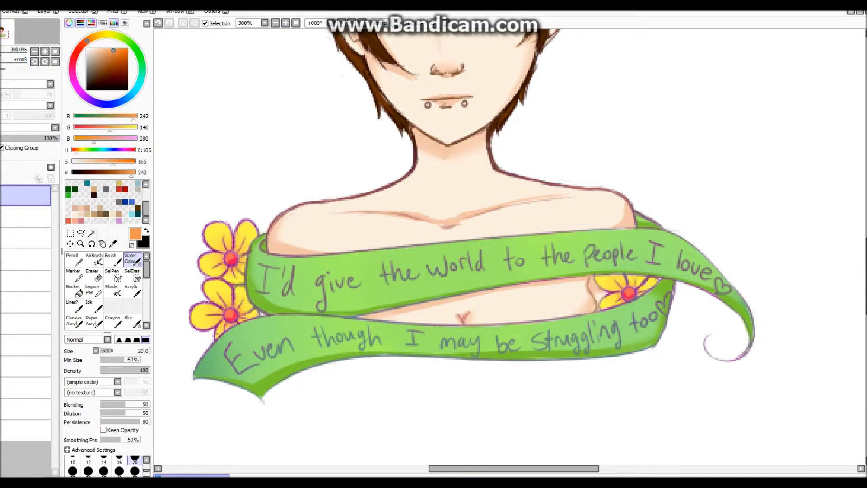
Soften the purple flower outlines with yellow (RGB 242, 226, 128) and orange (RGB 255, 146, 72), undoing the last stroke
{"action": "left_click", "coordinate": [103, 35]}
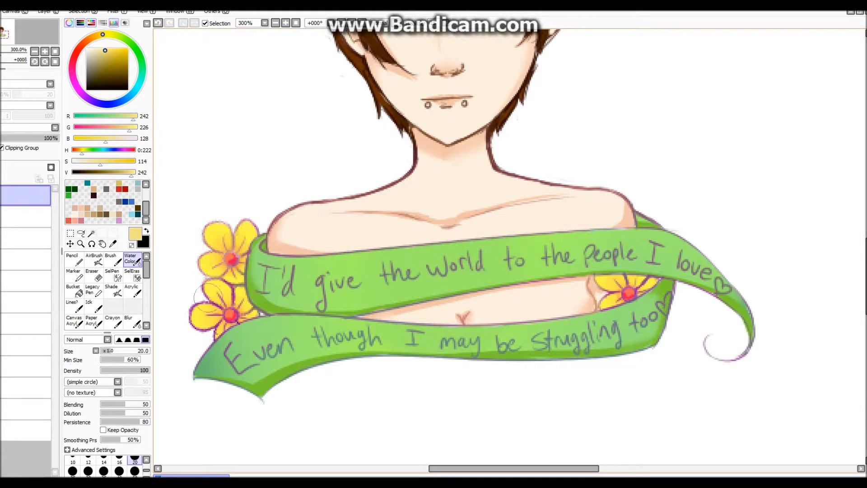
{"action": "left_click", "coordinate": [231, 259], "text": "alt"}
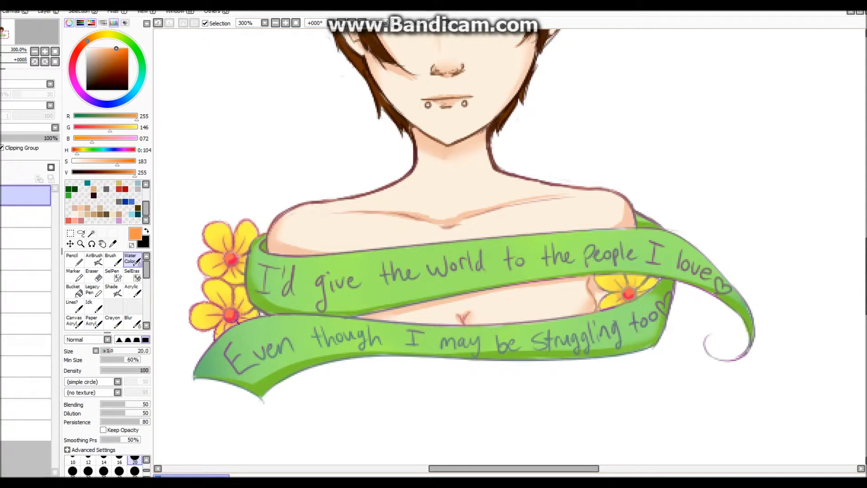
{"action": "key", "text": "ctrl+z"}
Tint the neck and shoulder outlines with light tan (RGB 220, 180, 147) using the Water Color brush at size 20
{"action": "key", "text": "n"}
{"action": "key", "text": "v"}
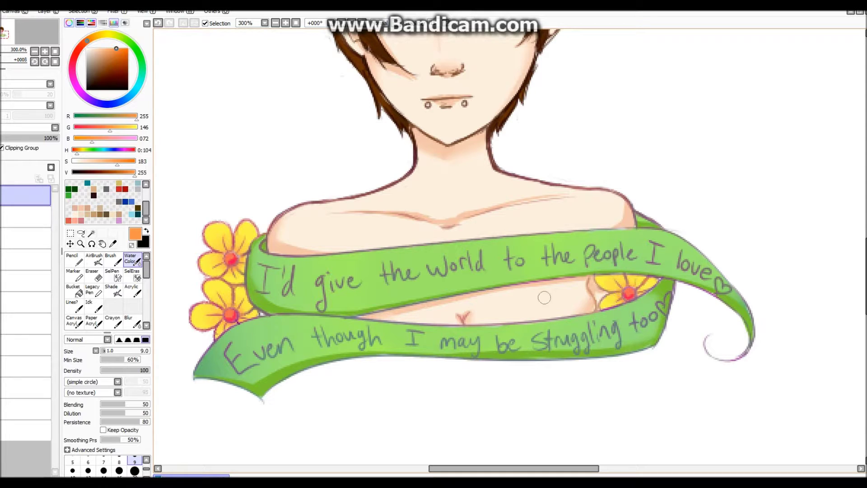
{"action": "left_click", "coordinate": [100, 220]}
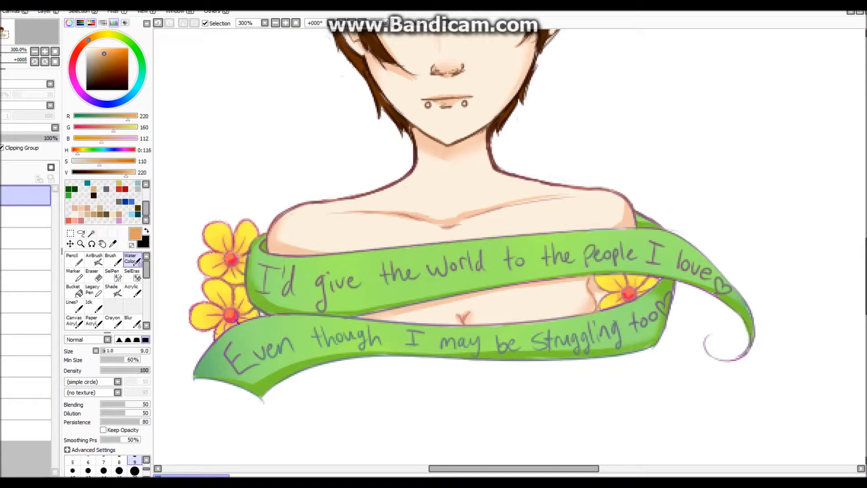
{"action": "key", "text": "n"}
{"action": "key", "text": "v"}
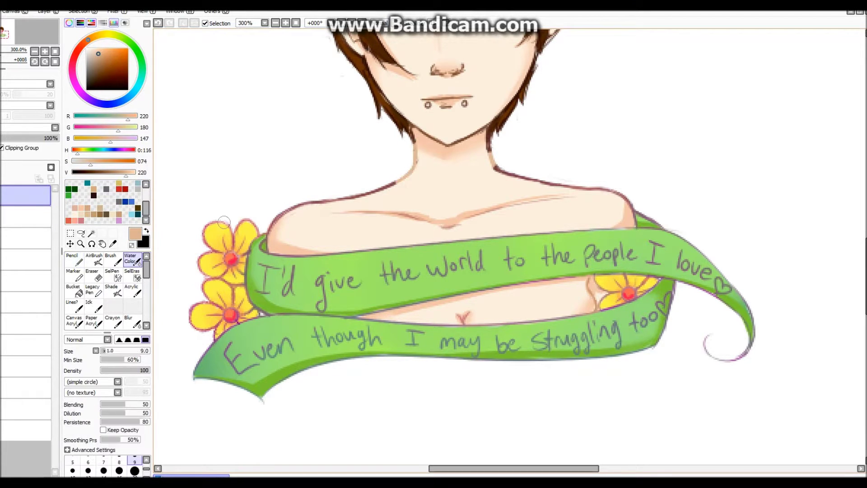
{"action": "key", "text": "bracketright"}
{"action": "key", "text": "bracketright"}
{"action": "key", "text": "bracketright"}
{"action": "key", "text": "bracketright"}
{"action": "key", "text": "bracketright"}
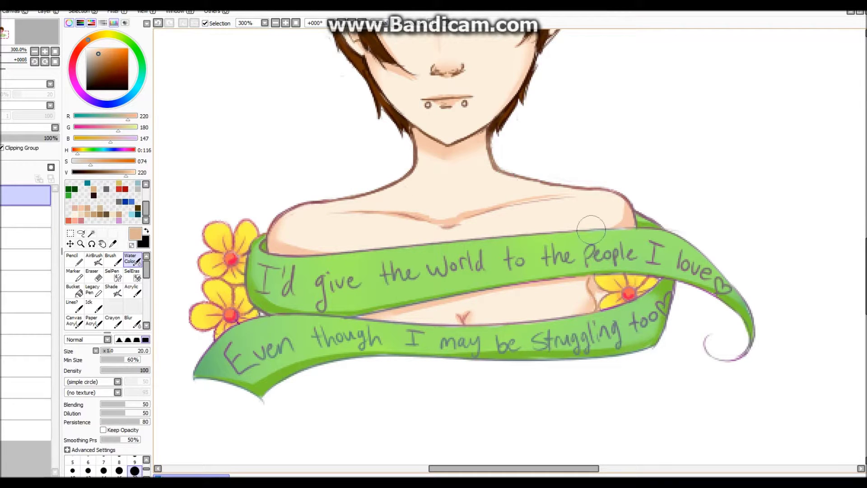
Erase the stray marks beside the head with the Eraser at size 4
{"action": "scroll", "coordinate": [354, 164], "scroll_direction": "down", "scroll_amount": 2}
{"action": "key", "text": "e"}
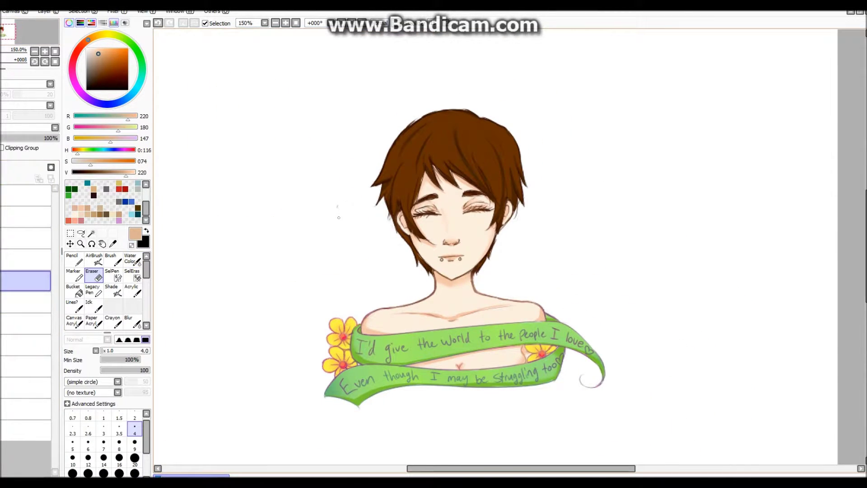
{"action": "scroll", "coordinate": [379, 202], "scroll_direction": "up", "scroll_amount": 4}
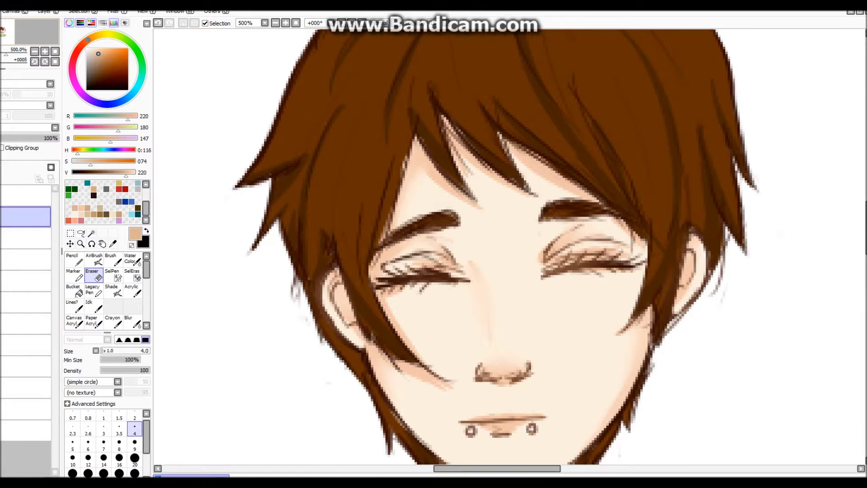
Darken the eyelash lines of the closed eyes with dark brown (RGB 69, 28, 13) using the Water Color brush
{"action": "key", "text": "n"}
{"action": "left_click", "coordinate": [378, 202], "text": "alt"}
{"action": "left_click", "coordinate": [548, 273], "text": "alt"}
{"action": "left_click", "coordinate": [25, 196]}
{"action": "left_click", "coordinate": [131, 261]}
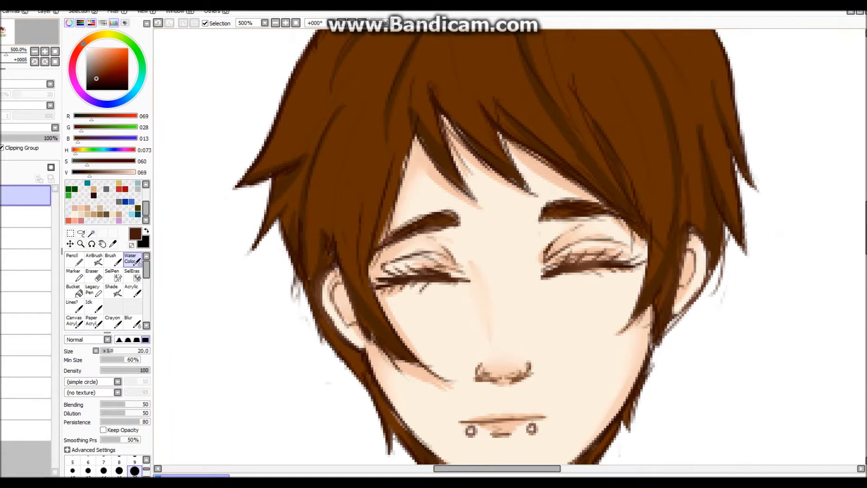
{"action": "left_click_drag", "start_coordinate": [577, 274], "coordinate": [483, 180]}
{"action": "scroll", "coordinate": [511, 246], "scroll_direction": "down", "scroll_amount": 3}
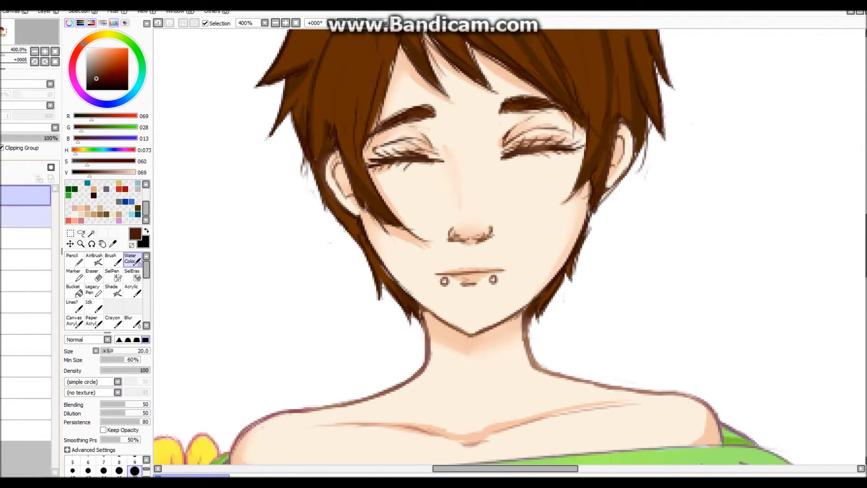
Fill both lip piercings with light grey (RGB 198, 183, 178) using the Pencil at size 9
{"action": "scroll", "coordinate": [511, 246], "scroll_direction": "up", "scroll_amount": 2}
{"action": "left_click", "coordinate": [493, 280], "text": "alt"}
{"action": "left_click", "coordinate": [74, 259]}
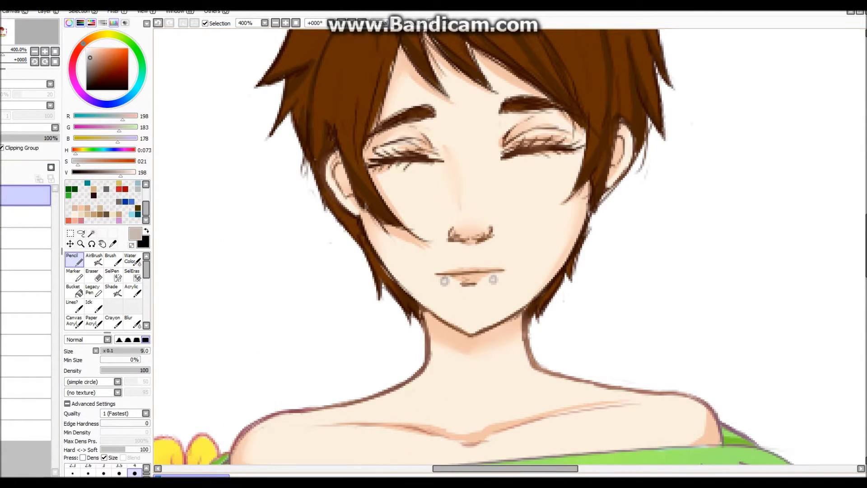
Paint soft cream highlights (RGB 252, 239, 223) on the cheek and nose with the Water Color brush at size 20
{"action": "key", "text": "c"}
{"action": "mouse_move", "coordinate": [420, 199]}
{"action": "left_mouse_down"}
{"action": "mouse_move", "coordinate": [390, 187]}
{"action": "mouse_move", "coordinate": [389, 235]}
{"action": "mouse_move", "coordinate": [374, 225]}
{"action": "mouse_move", "coordinate": [432, 253]}
{"action": "left_mouse_up"}
{"action": "scroll", "coordinate": [405, 242], "scroll_direction": "down", "scroll_amount": 2}
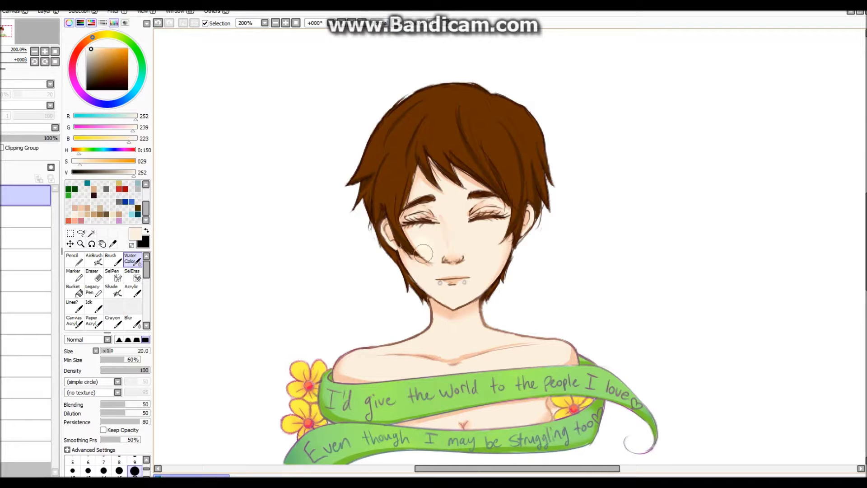
{"action": "left_click_drag", "start_coordinate": [454, 259], "coordinate": [471, 265]}
{"action": "scroll", "coordinate": [451, 259], "scroll_direction": "up", "scroll_amount": 2}
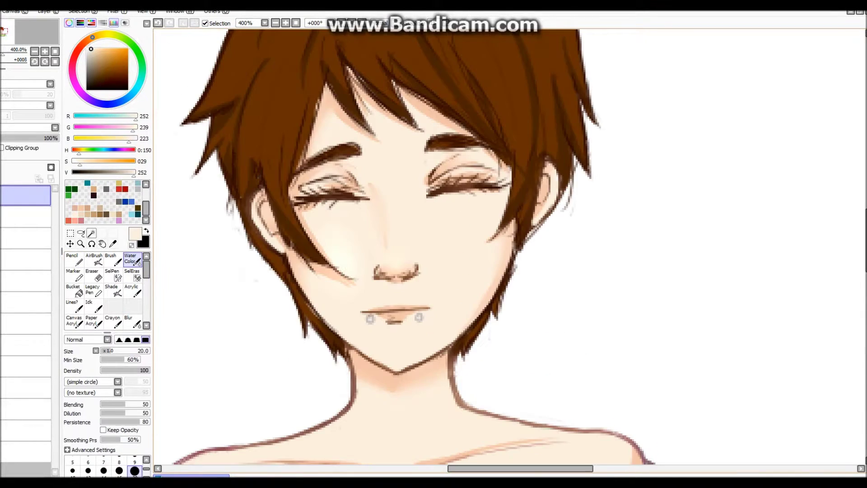
Brush cream highlight strokes (RGB 252, 239, 223) along the hair strands from the crown to the fringe and sides
{"action": "scroll", "coordinate": [214, 95], "scroll_direction": "down", "scroll_amount": 1}
{"action": "left_click_drag", "start_coordinate": [361, 191], "coordinate": [379, 239]}
{"action": "mouse_move", "coordinate": [375, 158]}
{"action": "left_mouse_down"}
{"action": "mouse_move", "coordinate": [397, 253]}
{"action": "mouse_move", "coordinate": [400, 244]}
{"action": "mouse_move", "coordinate": [352, 231]}
{"action": "left_mouse_up"}
{"action": "mouse_move", "coordinate": [429, 135]}
{"action": "left_mouse_down"}
{"action": "mouse_move", "coordinate": [429, 180]}
{"action": "mouse_move", "coordinate": [380, 180]}
{"action": "mouse_move", "coordinate": [352, 271]}
{"action": "left_mouse_up"}
{"action": "key", "text": "n"}
{"action": "left_click_drag", "start_coordinate": [425, 192], "coordinate": [398, 285]}
{"action": "left_click_drag", "start_coordinate": [393, 208], "coordinate": [384, 299]}
{"action": "left_click_drag", "start_coordinate": [392, 143], "coordinate": [350, 253]}
{"action": "left_click_drag", "start_coordinate": [373, 217], "coordinate": [365, 276]}
{"action": "left_click_drag", "start_coordinate": [447, 130], "coordinate": [445, 194]}
{"action": "left_click_drag", "start_coordinate": [483, 118], "coordinate": [535, 230]}
{"action": "left_click_drag", "start_coordinate": [525, 149], "coordinate": [563, 248]}
{"action": "key", "text": "v"}
{"action": "mouse_move", "coordinate": [434, 108]}
{"action": "left_mouse_down"}
{"action": "mouse_move", "coordinate": [406, 142]}
{"action": "mouse_move", "coordinate": [348, 298]}
{"action": "left_mouse_up"}
{"action": "left_click_drag", "start_coordinate": [434, 189], "coordinate": [380, 303]}
{"action": "left_click_drag", "start_coordinate": [460, 131], "coordinate": [438, 213]}
{"action": "left_click_drag", "start_coordinate": [484, 119], "coordinate": [514, 230]}
{"action": "mouse_move", "coordinate": [526, 150]}
{"action": "left_mouse_down"}
{"action": "mouse_move", "coordinate": [563, 248]}
{"action": "mouse_move", "coordinate": [552, 210]}
{"action": "left_mouse_up"}
{"action": "left_click_drag", "start_coordinate": [444, 101], "coordinate": [384, 181]}
{"action": "key", "text": "n"}
{"action": "key", "text": "v"}
{"action": "left_click_drag", "start_coordinate": [397, 131], "coordinate": [361, 235]}
{"action": "left_click_drag", "start_coordinate": [588, 154], "coordinate": [601, 213]}
{"action": "left_click_drag", "start_coordinate": [526, 97], "coordinate": [569, 136]}
{"action": "left_click_drag", "start_coordinate": [479, 86], "coordinate": [420, 127]}
Add soft cream highlights to the left parts of both green banners with the Water Color brush
{"action": "scroll", "coordinate": [352, 203], "scroll_direction": "down", "scroll_amount": 5}
{"action": "left_click_drag", "start_coordinate": [258, 294], "coordinate": [282, 278]}
{"action": "left_click_drag", "start_coordinate": [246, 326], "coordinate": [235, 356]}
{"action": "left_click_drag", "start_coordinate": [240, 303], "coordinate": [217, 429]}
{"action": "left_click_drag", "start_coordinate": [190, 394], "coordinate": [199, 418]}
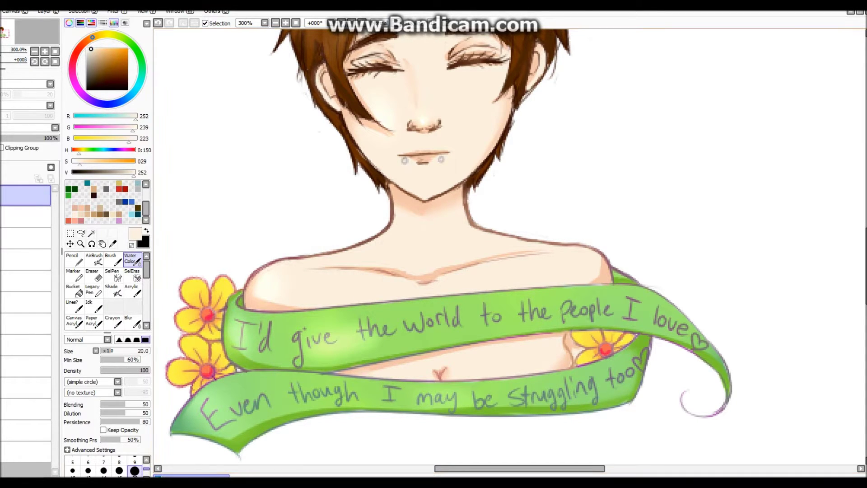
{"action": "key", "text": "bracketright"}
{"action": "key", "text": "bracketright"}
{"action": "key", "text": "bracketright"}
{"action": "key", "text": "bracketright"}
{"action": "key", "text": "bracketright"}
Add small bright highlights to the lip piercings with the Water Color brush at size 9
{"action": "key", "text": "bracketleft"}
{"action": "key", "text": "bracketleft"}
{"action": "key", "text": "bracketleft"}
{"action": "key", "text": "bracketleft"}
{"action": "key", "text": "bracketleft"}
{"action": "key", "text": "bracketleft"}
{"action": "key", "text": "bracketleft"}
{"action": "key", "text": "bracketleft"}
{"action": "key", "text": "bracketleft"}
{"action": "key", "text": "bracketleft"}
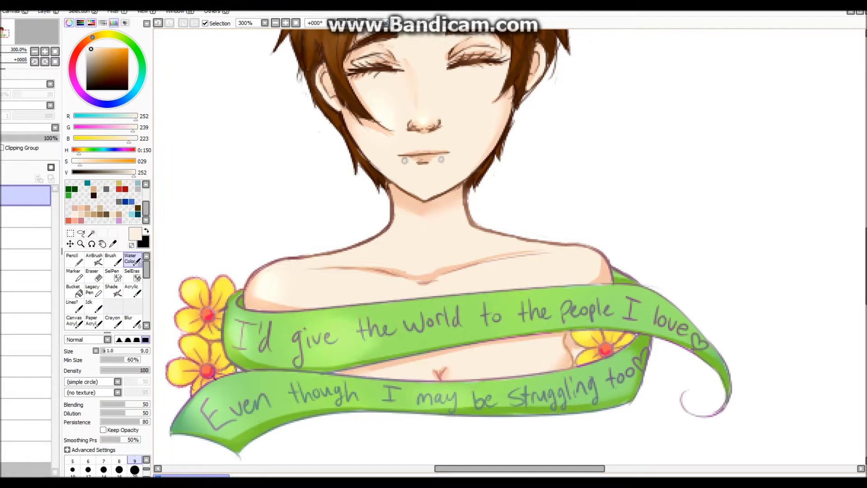
{"action": "key", "text": "n"}
{"action": "scroll", "coordinate": [299, 321], "scroll_direction": "up", "scroll_amount": 2}
{"action": "key", "text": "v"}
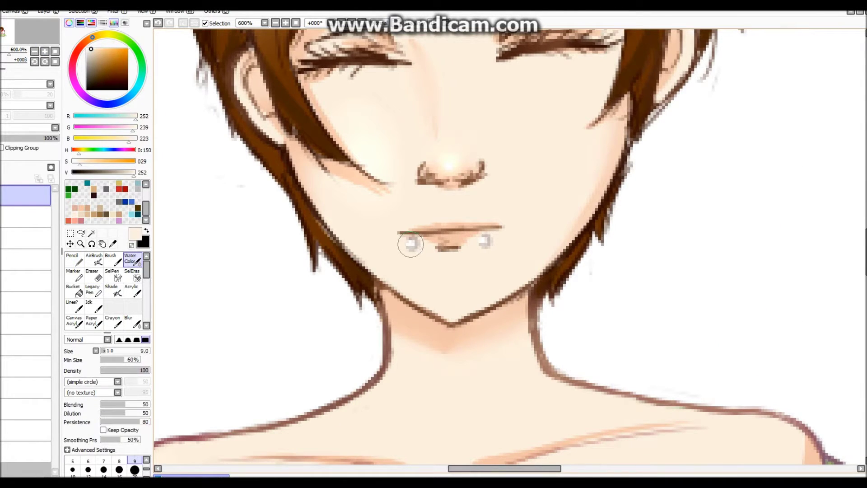
{"action": "scroll", "coordinate": [411, 245], "scroll_direction": "up", "scroll_amount": 4}
{"action": "scroll", "coordinate": [406, 316], "scroll_direction": "right", "scroll_amount": 2}
{"action": "mouse_move", "coordinate": [280, 224]}
{"action": "left_mouse_down"}
{"action": "mouse_move", "coordinate": [258, 291]}
{"action": "mouse_move", "coordinate": [276, 328]}
{"action": "left_mouse_up"}
{"action": "scroll", "coordinate": [455, 239], "scroll_direction": "down", "scroll_amount": 4}
{"action": "key", "text": "e"}
{"action": "key", "text": "v"}
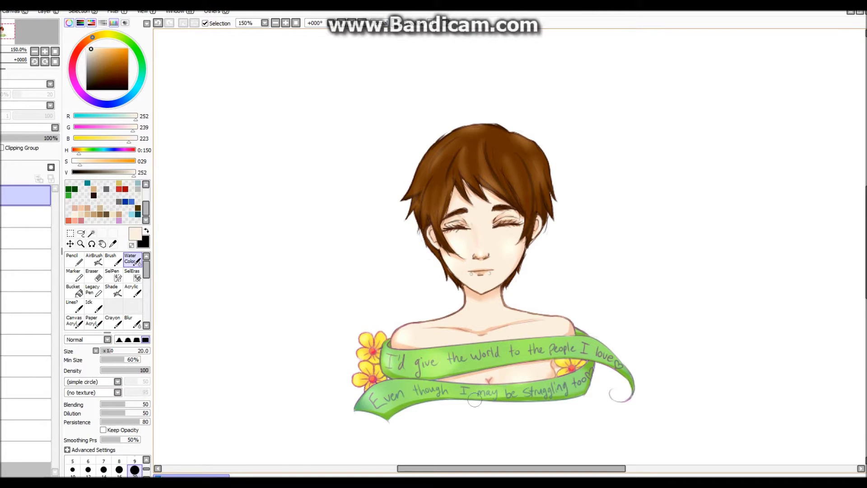
{"action": "scroll", "coordinate": [475, 400], "scroll_direction": "up", "scroll_amount": 3}
{"action": "scroll", "coordinate": [474, 400], "scroll_direction": "down", "scroll_amount": 3}
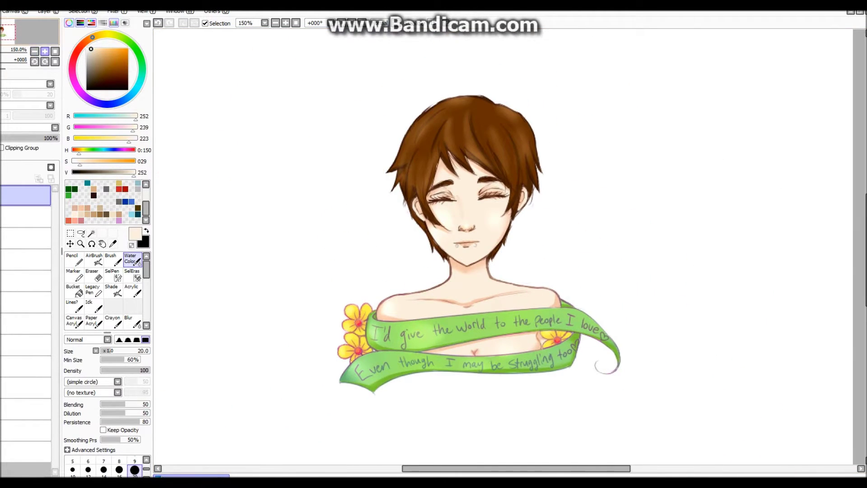
{"action": "scroll", "coordinate": [711, 403], "scroll_direction": "up", "scroll_amount": 3}
{"action": "left_click", "coordinate": [25, 452]}
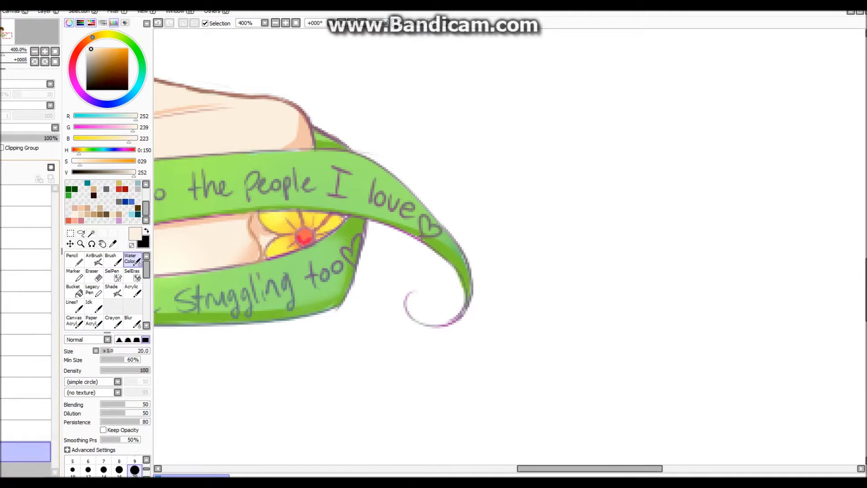
{"action": "key", "text": "n"}
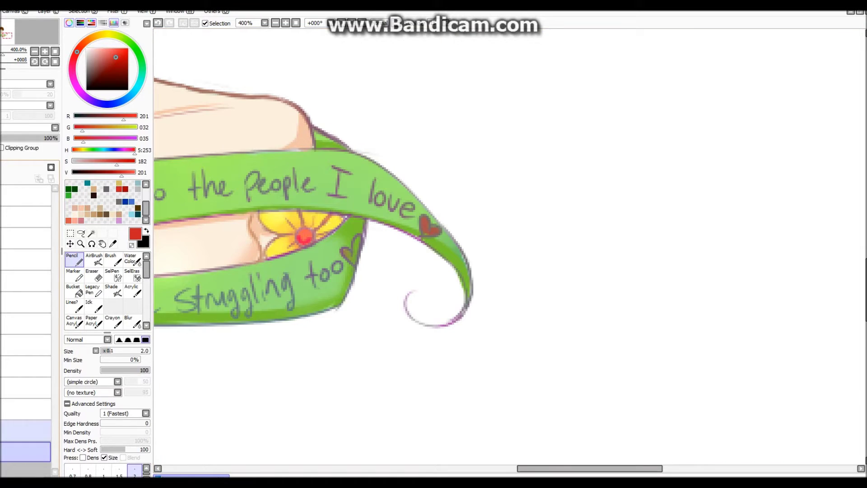
{"action": "key", "text": "e"}
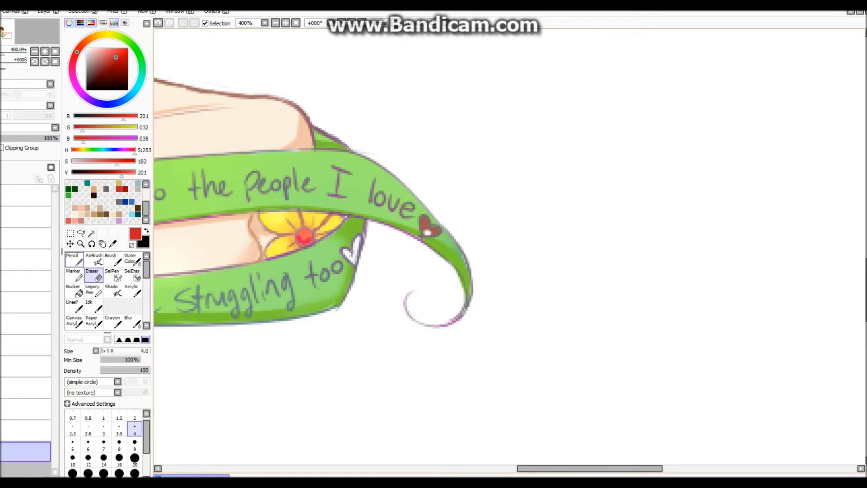
{"action": "key", "text": "n"}
{"action": "key", "text": "ctrl+z"}
{"action": "key", "text": "ctrl+z"}
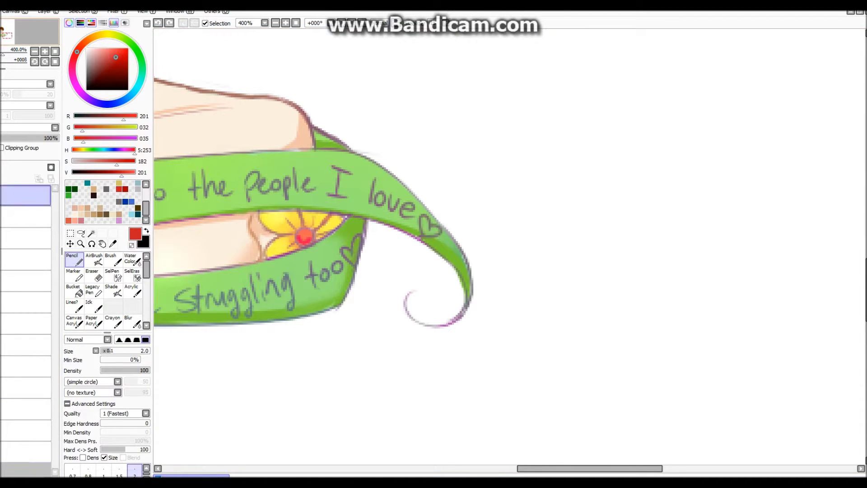
{"action": "key", "text": "ctrl+z"}
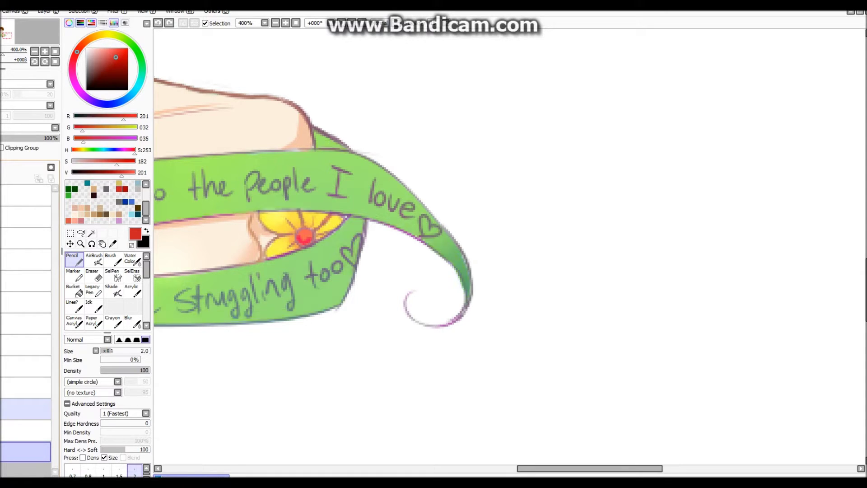
Erase the green fill inside the hearts at the right ends of both banners with the Eraser at size 4
{"action": "key", "text": "e"}
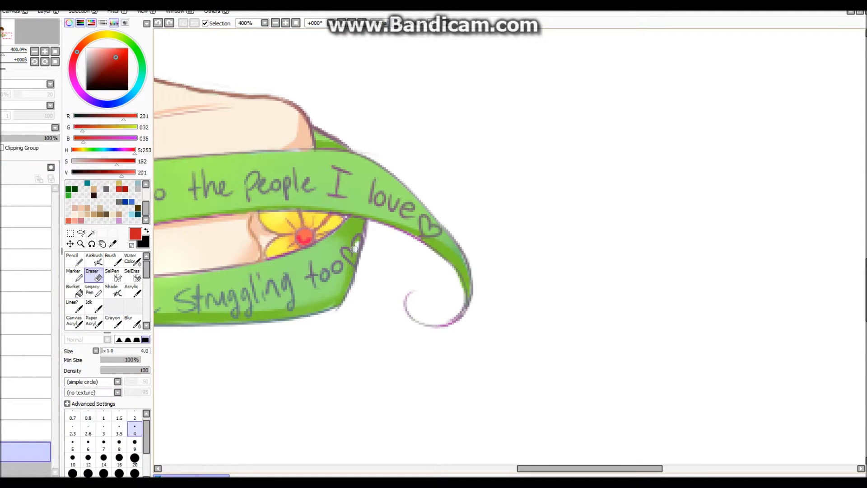
{"action": "key", "text": "ctrl+y"}
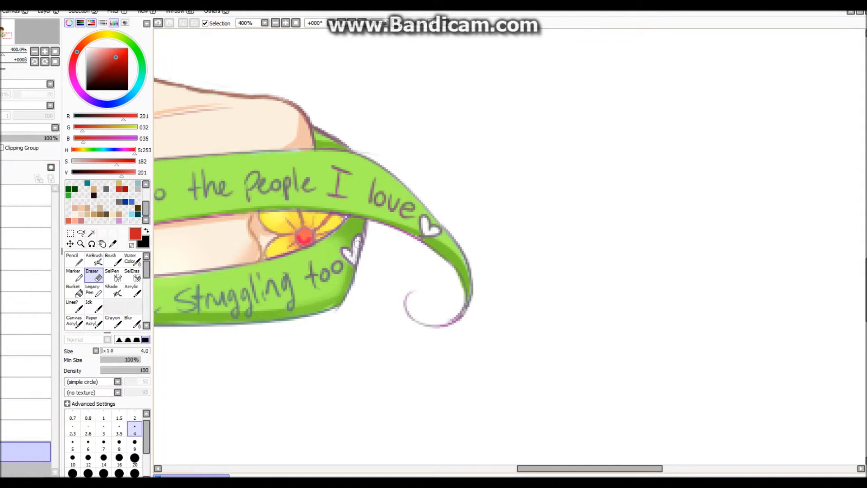
{"action": "key", "text": "ctrl+z"}
{"action": "key", "text": "ctrl+z"}
{"action": "key", "text": "ctrl+z"}
{"action": "key", "text": "ctrl+y"}
{"action": "key", "text": "ctrl+y"}
Fill both banner hearts with red (RGB 201, 32, 35) and recolor their outlines dark red (RGB 108, 0, 0) using the Pencil at size 2
{"action": "key", "text": "n"}
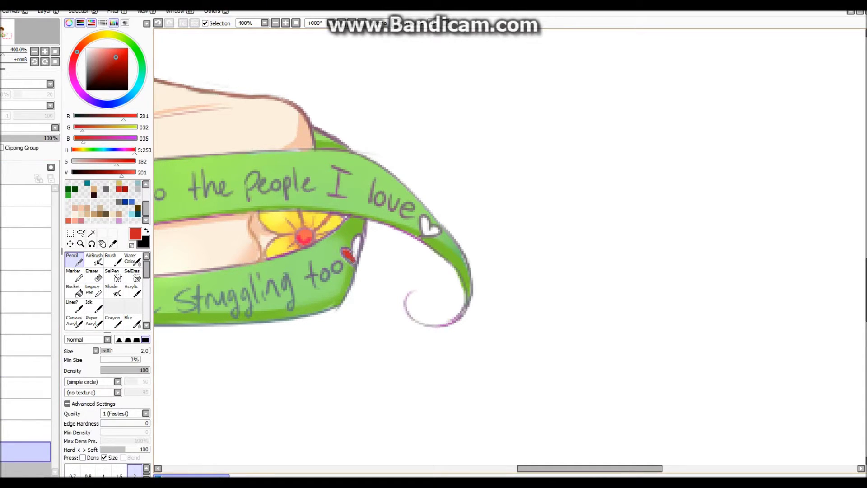
{"action": "key", "text": "ctrl+y"}
{"action": "key", "text": "ctrl+y"}
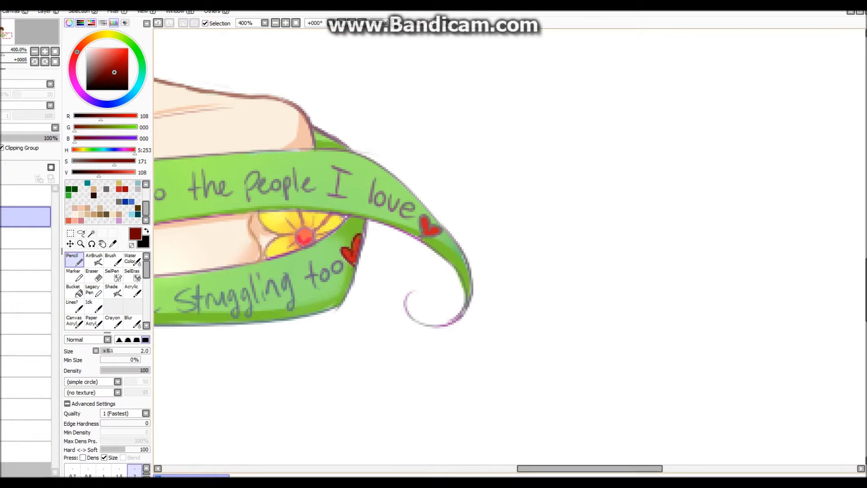
{"action": "scroll", "coordinate": [428, 219], "scroll_direction": "down", "scroll_amount": 3}
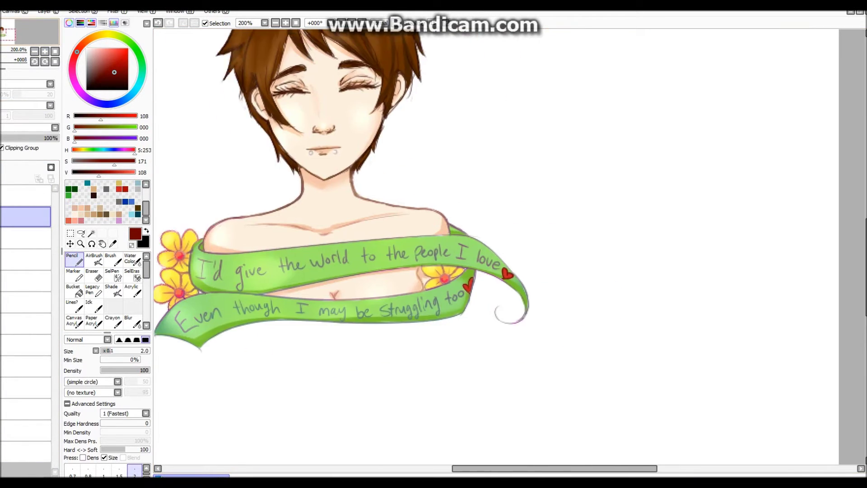
Sample muted green (RGB 134, 168, 112) from the banner for the Water Color brush at size 20
{"action": "scroll", "coordinate": [428, 219], "scroll_direction": "up", "scroll_amount": 3}
{"action": "key", "text": "alt"}
{"action": "left_click", "coordinate": [372, 178], "text": "alt"}
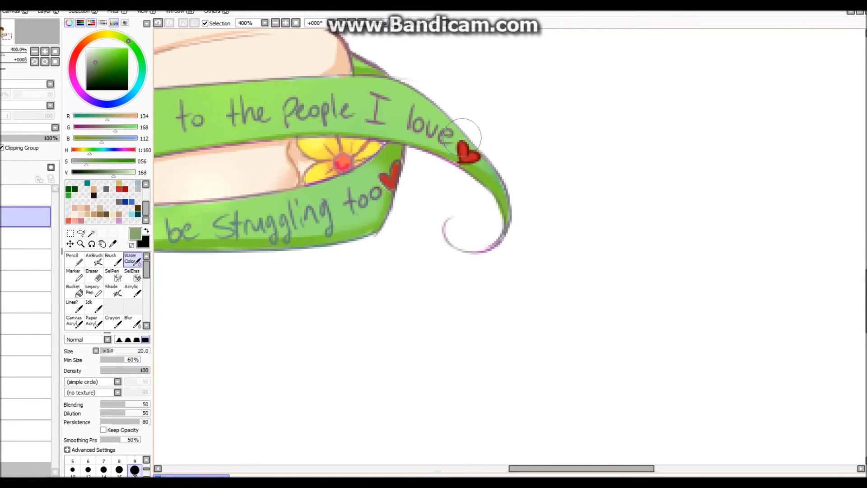
Crop the canvas to a rectangular selection around the whole figure, leaving a small margin
{"action": "scroll", "coordinate": [470, 150], "scroll_direction": "down", "scroll_amount": 3}
{"action": "scroll", "coordinate": [470, 149], "scroll_direction": "up", "scroll_amount": 2}
{"action": "key", "text": "ctrl+t"}
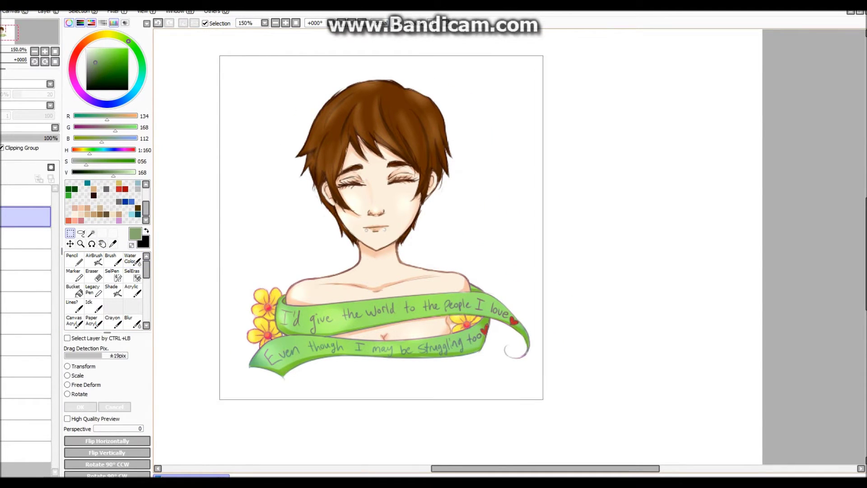
{"action": "scroll", "coordinate": [25, 325], "scroll_direction": "down", "scroll_amount": 1}
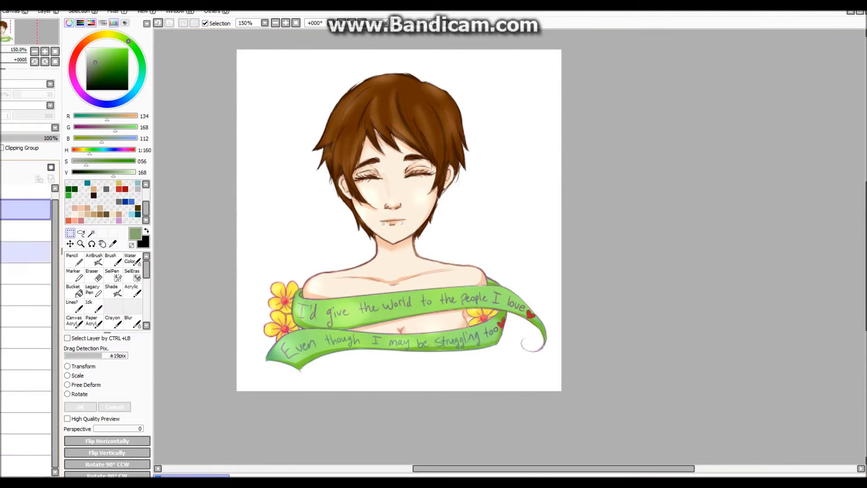
Paint three mint green dots (RGB 113, 236, 154) around the head on the bottom layer with the Pencil, starting at size 50
{"action": "left_click", "coordinate": [26, 465]}
{"action": "key", "text": "n"}
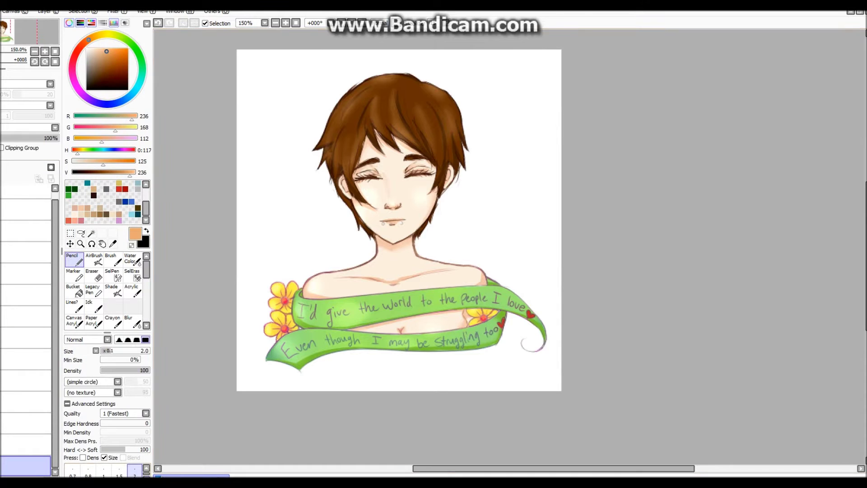
{"action": "left_click", "coordinate": [134, 469]}
{"action": "left_click", "coordinate": [282, 99]}
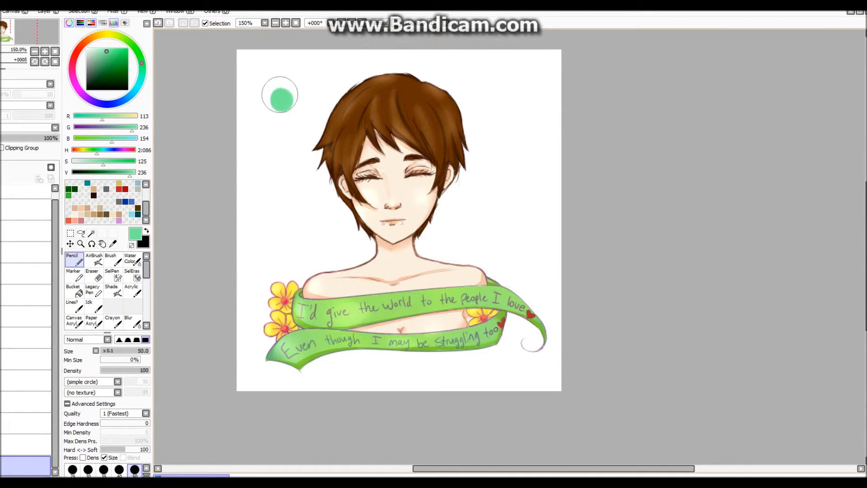
{"action": "left_click", "coordinate": [486, 194]}
{"action": "left_click", "coordinate": [524, 83]}
Reduce the Pencil size and add small mint green dots beside the neck and right of the head, undoing one stroke
{"action": "key", "text": "bracketleft"}
{"action": "key", "text": "bracketleft"}
{"action": "key", "text": "bracketleft"}
{"action": "key", "text": "bracketleft"}
{"action": "key", "text": "bracketleft"}
{"action": "key", "text": "bracketleft"}
{"action": "key", "text": "bracketleft"}
{"action": "key", "text": "bracketleft"}
{"action": "key", "text": "bracketleft"}
{"action": "key", "text": "bracketleft"}
{"action": "key", "text": "bracketleft"}
{"action": "key", "text": "bracketleft"}
{"action": "key", "text": "bracketleft"}
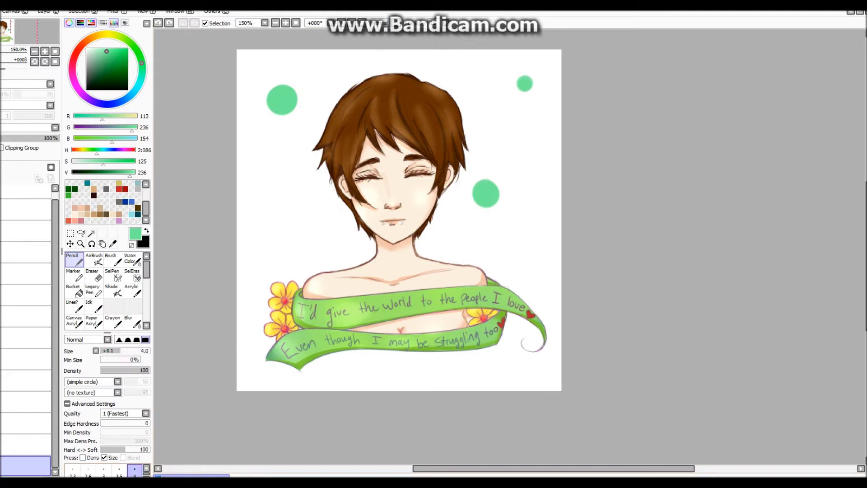
{"action": "key", "text": "ctrl+z"}
{"action": "key", "text": "bracketright"}
{"action": "key", "text": "bracketright"}
{"action": "key", "text": "bracketright"}
{"action": "key", "text": "bracketright"}
{"action": "key", "text": "bracketright"}
{"action": "key", "text": "bracketright"}
{"action": "key", "text": "bracketright"}
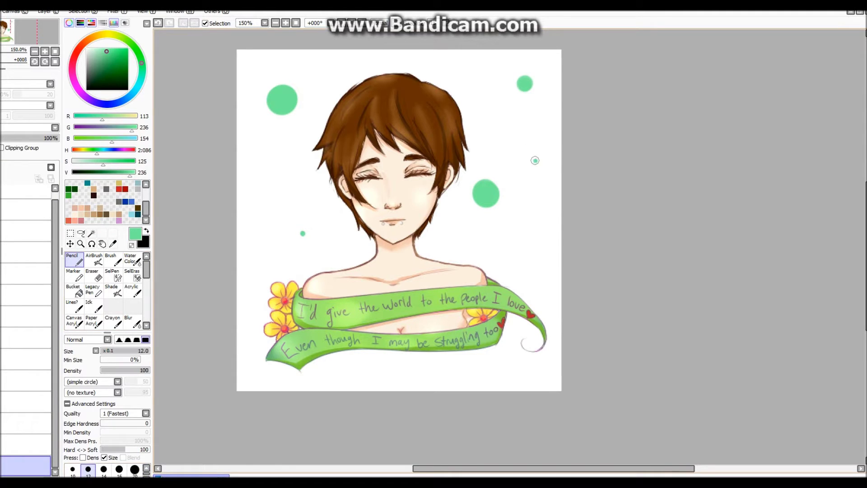
Scatter more mint green dots around the figure at sizes up to 40, including the lower-left corner and right edge of the canvas
{"action": "key", "text": "bracketright"}
{"action": "key", "text": "bracketright"}
{"action": "key", "text": "bracketright"}
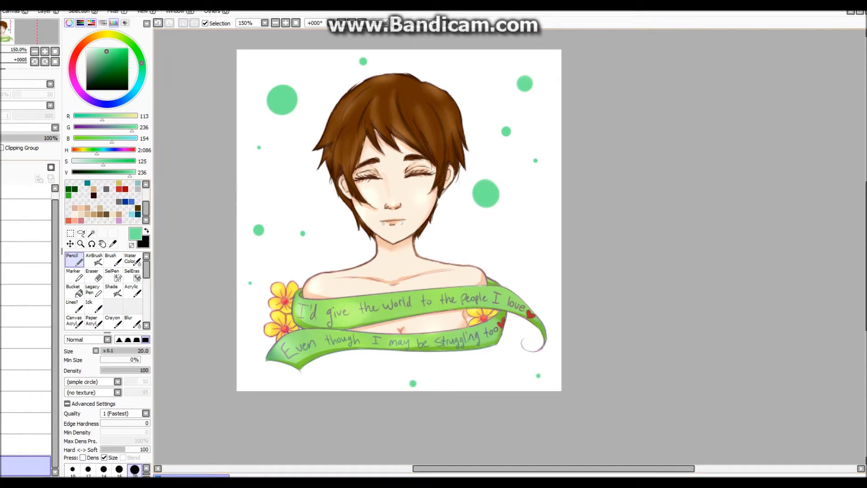
{"action": "key", "text": "bracketright"}
{"action": "key", "text": "bracketright"}
{"action": "key", "text": "bracketright"}
{"action": "key", "text": "bracketright"}
{"action": "left_click", "coordinate": [252, 379]}
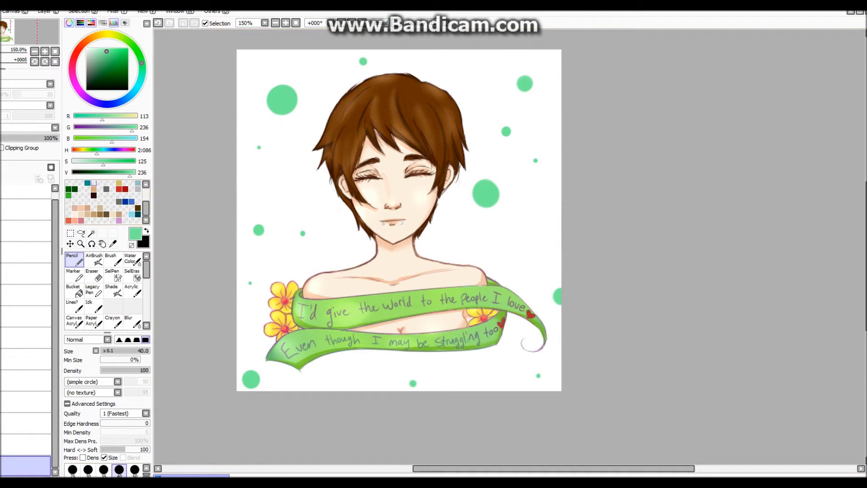
Shade the lower-right sides of the mint green dots yellow (RGB 236, 231, 113) using the Water Color brush at size 50
{"action": "left_click", "coordinate": [132, 260]}
{"action": "key", "text": "bracketright"}
{"action": "key", "text": "bracketright"}
{"action": "key", "text": "bracketright"}
{"action": "key", "text": "bracketright"}
{"action": "key", "text": "bracketright"}
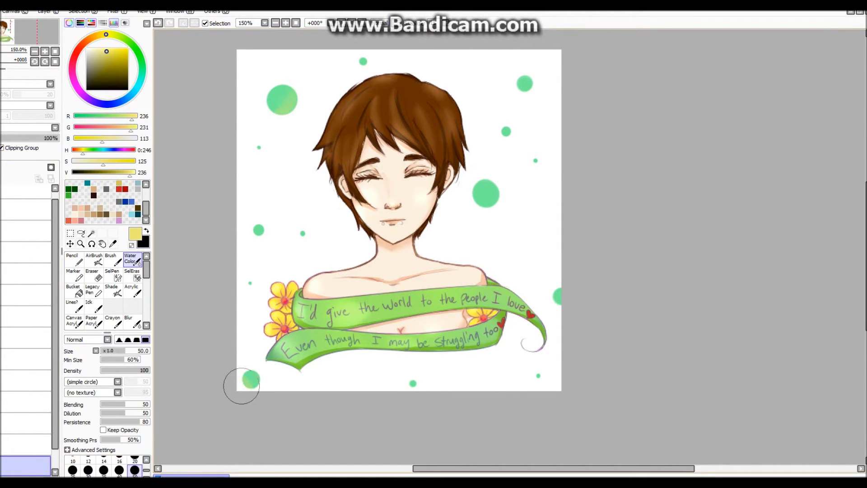
{"action": "left_click_drag", "start_coordinate": [499, 198], "coordinate": [484, 193]}
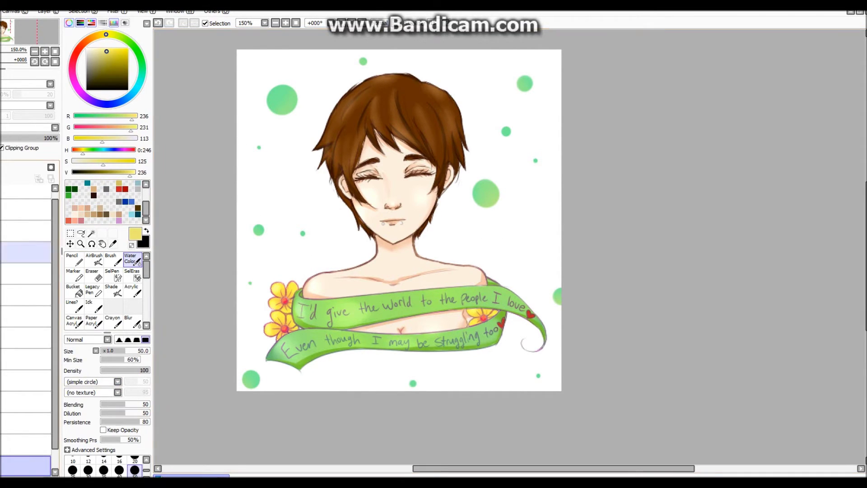
Paint a large mint green circle behind the neck with the Pencil at size 200, undoing the broader green backdrop around the figure
{"action": "left_click", "coordinate": [74, 260]}
{"action": "key", "text": "bracketleft"}
{"action": "key", "text": "bracketleft"}
{"action": "key", "text": "bracketleft"}
{"action": "key", "text": "bracketleft"}
{"action": "key", "text": "bracketleft"}
{"action": "key", "text": "bracketleft"}
{"action": "left_click", "coordinate": [396, 204]}
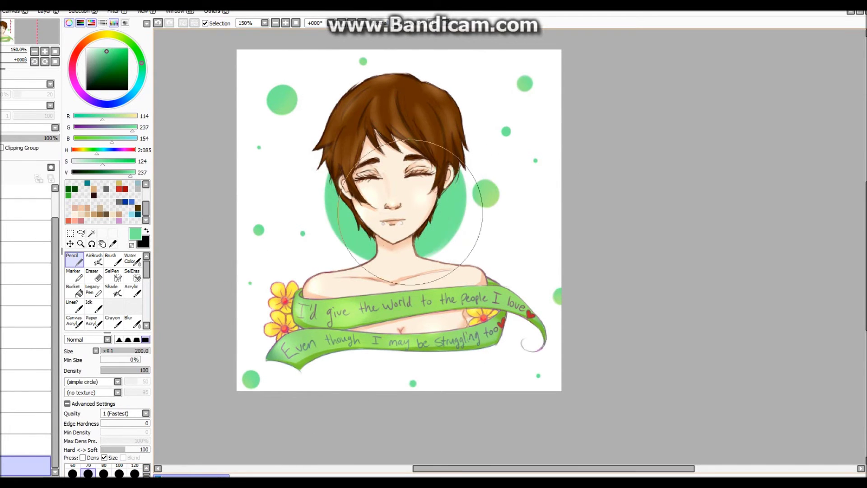
{"action": "left_click", "coordinate": [312, 294]}
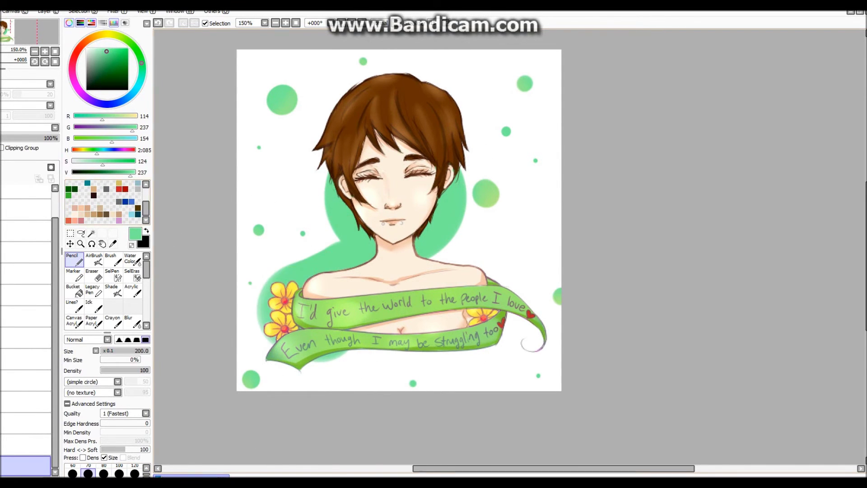
{"action": "mouse_move", "coordinate": [256, 217]}
{"action": "left_mouse_down"}
{"action": "mouse_move", "coordinate": [415, 135]}
{"action": "mouse_move", "coordinate": [317, 253]}
{"action": "mouse_move", "coordinate": [420, 268]}
{"action": "left_mouse_up"}
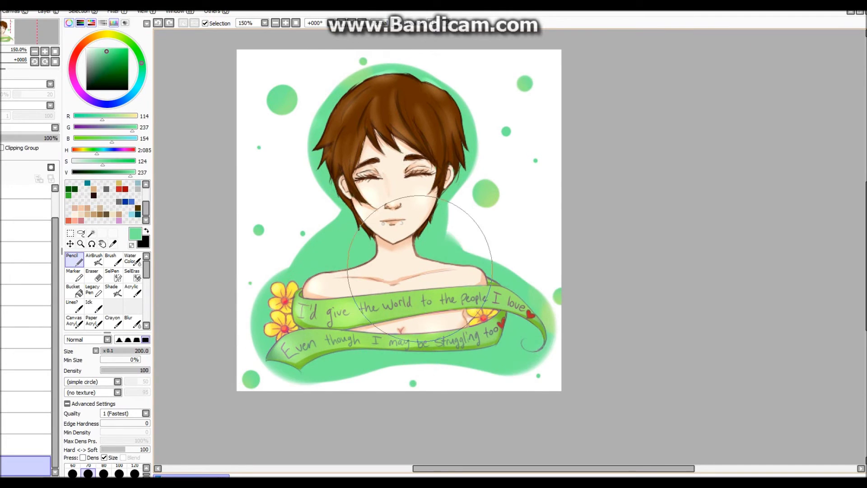
{"action": "key", "text": "ctrl+z"}
{"action": "left_click", "coordinate": [391, 233]}
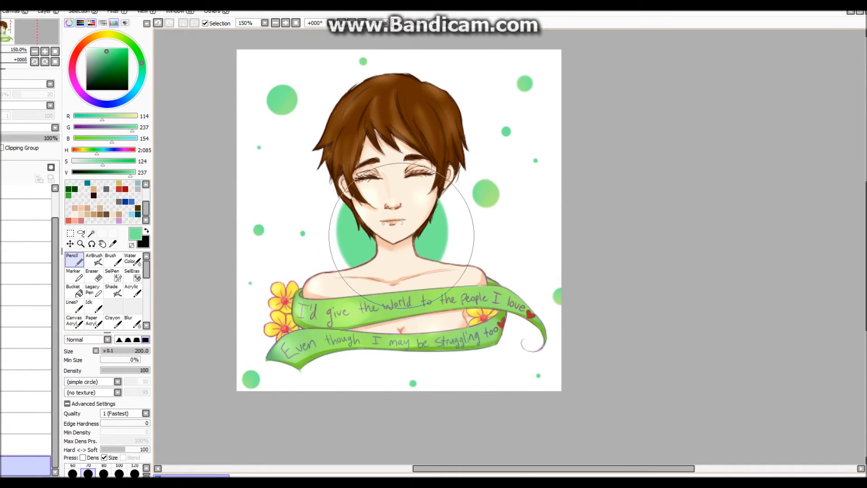
On the clipped layer, shade the large circle's lower edge yellow (RGB 235, 237, 115) with the Water Color brush at size 50
{"action": "left_click", "coordinate": [26, 444]}
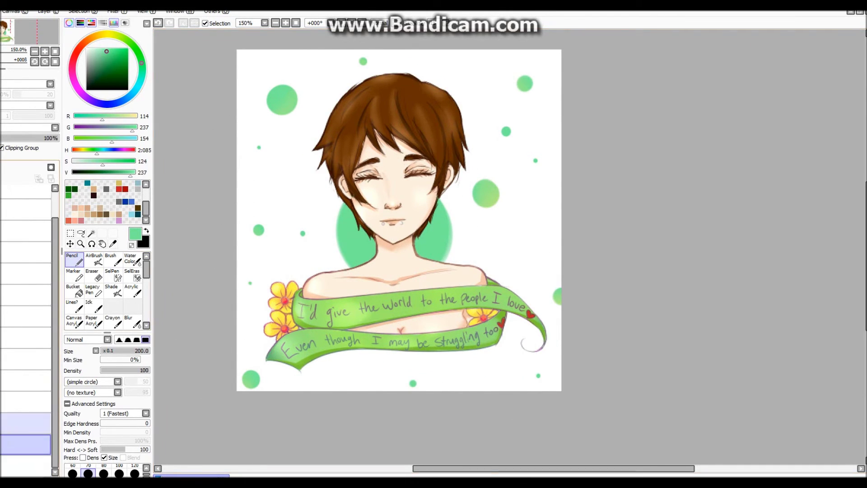
{"action": "left_click", "coordinate": [108, 35]}
{"action": "left_click", "coordinate": [131, 259]}
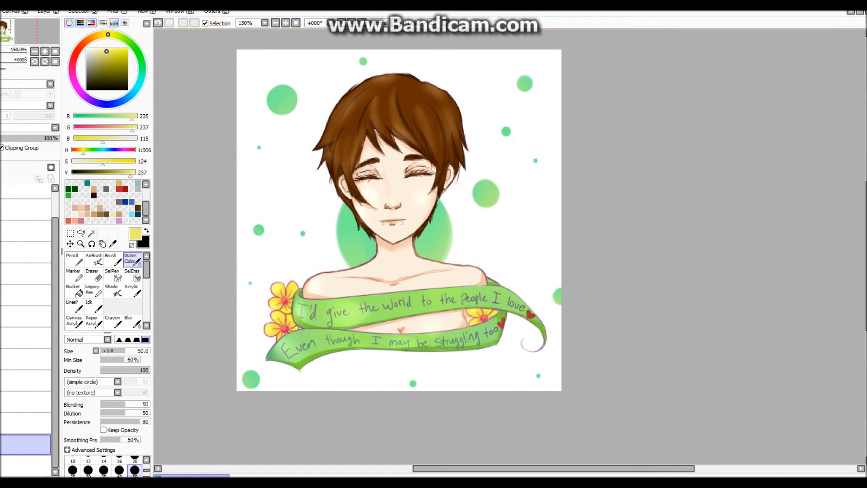
Handwrite the artist's signature in black below the lower banner on its own layer, using the Pencil at size 2
{"action": "key", "text": "d"}
{"action": "key", "text": "n"}
{"action": "left_click", "coordinate": [25, 465]}
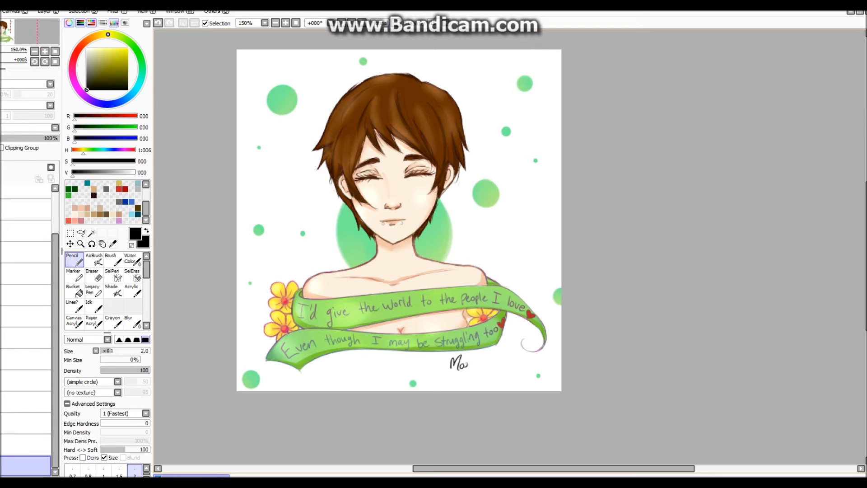
Recolor the signature in olive and golden tones (RGB 156, 150, 64 and 234, 211, 119), and shift and tilt it to follow the banner
{"action": "key", "text": "ctrl+y"}
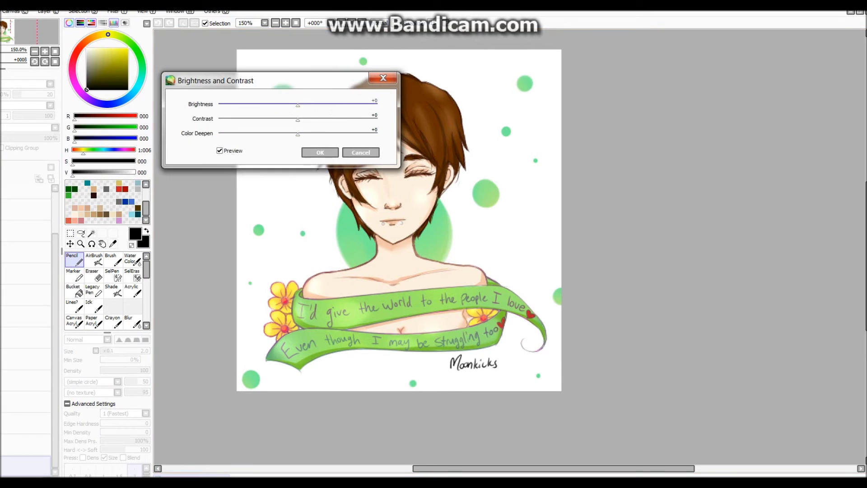
{"action": "key", "text": "Return"}
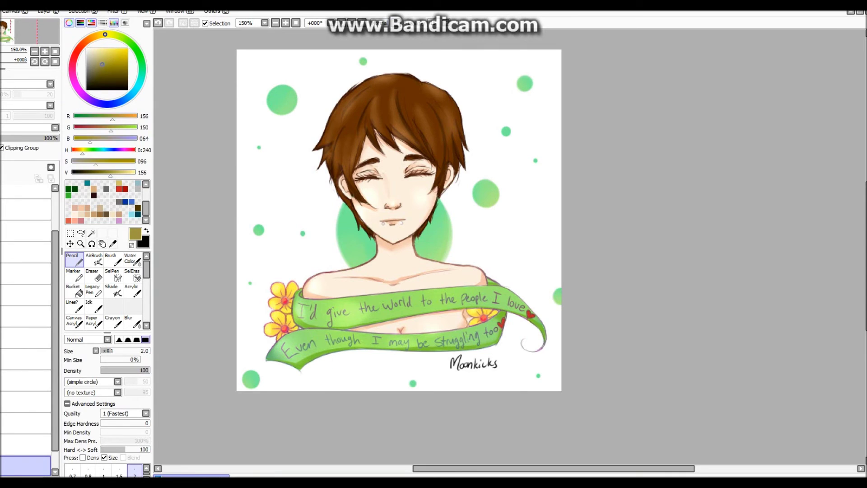
{"action": "key", "text": "b"}
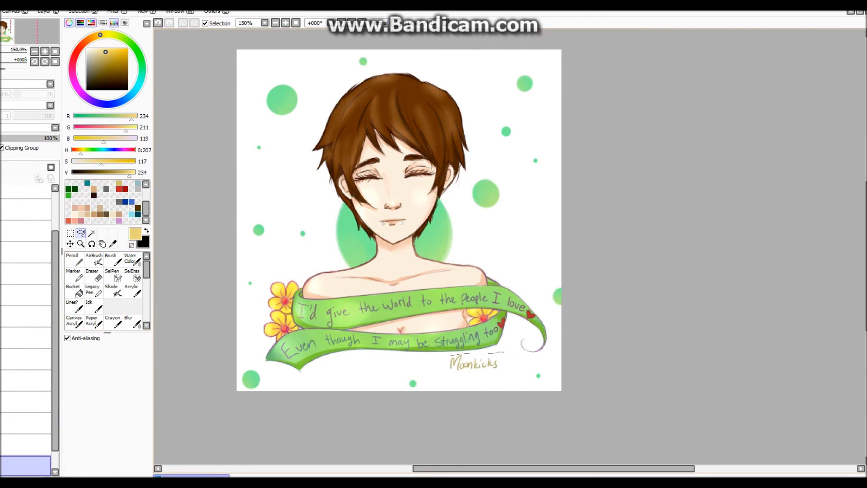
{"action": "key", "text": "ctrl+t"}
{"action": "key", "text": "Return"}
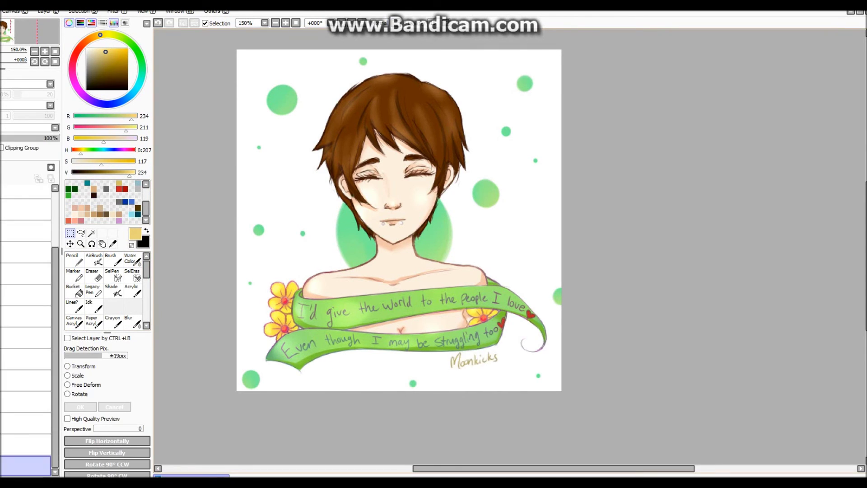